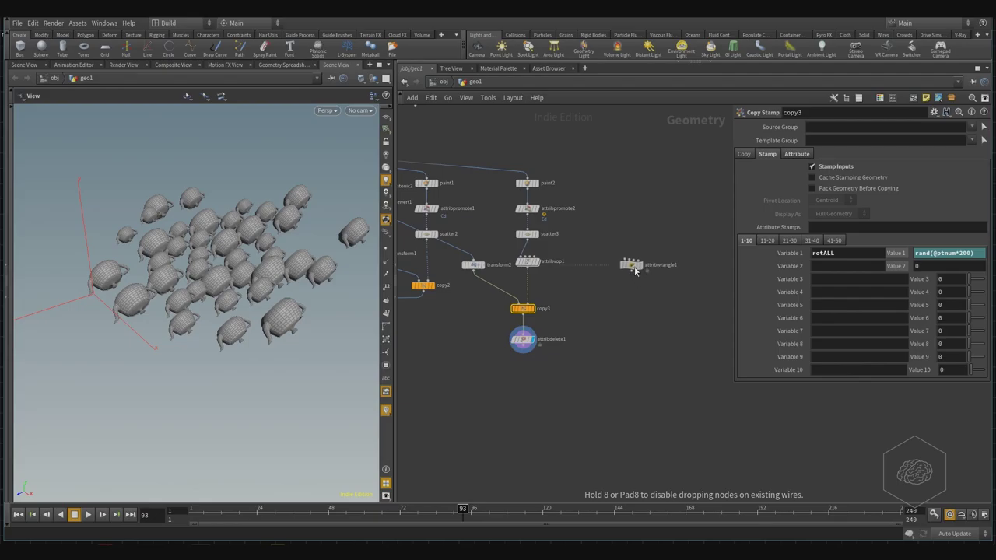
# Place the new Attribute Wrangle node in the network beside attribvop1 and select it
pyautogui.click(630, 264)
pyautogui.moveTo(639, 259); pyautogui.dragTo(579, 336, button='middle')
pyautogui.moveTo(664, 240); pyautogui.dragTo(595, 401)
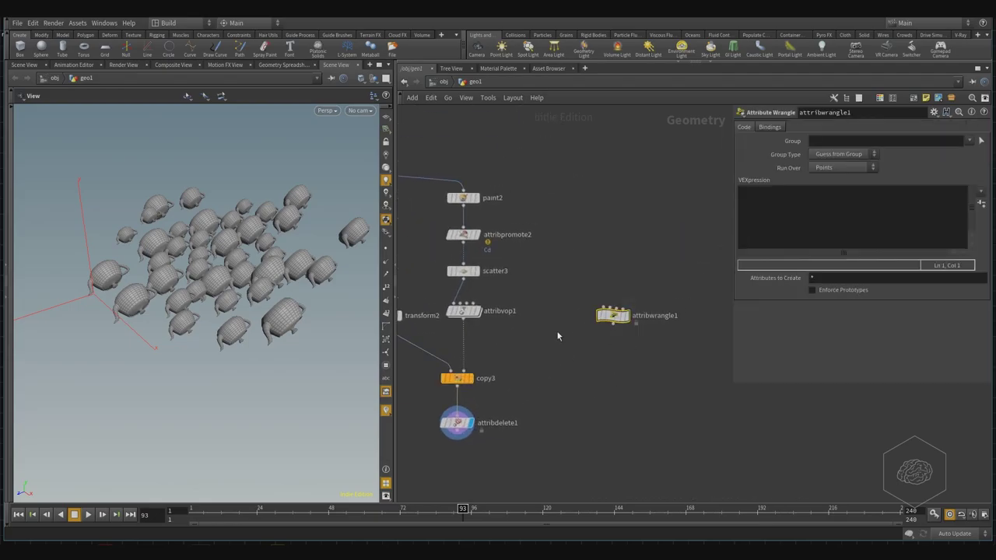
# Examine attribvop1's parameters and its inner VEX network, and return to the geo1 level
pyautogui.moveTo(546, 286); pyautogui.dragTo(448, 342)
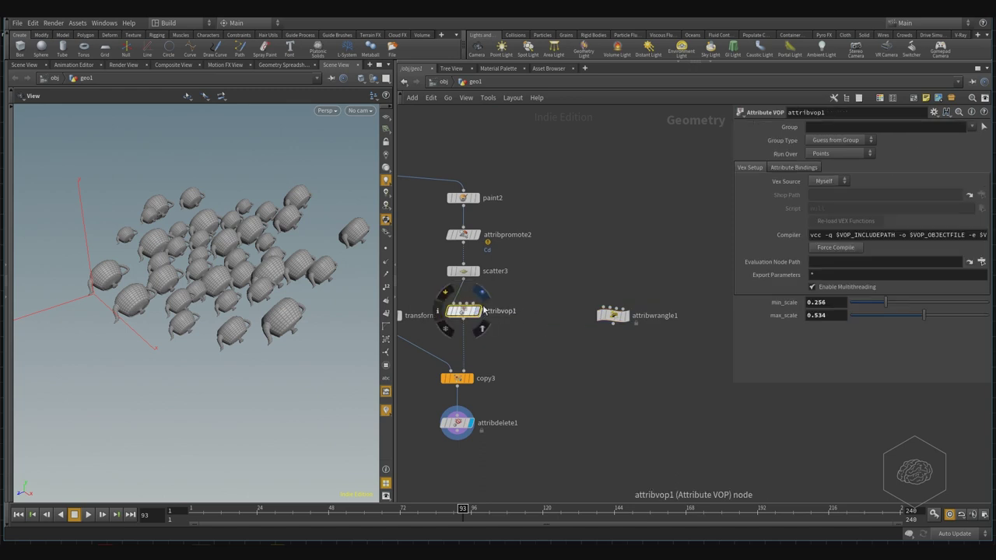
pyautogui.moveTo(647, 279); pyautogui.dragTo(604, 326)
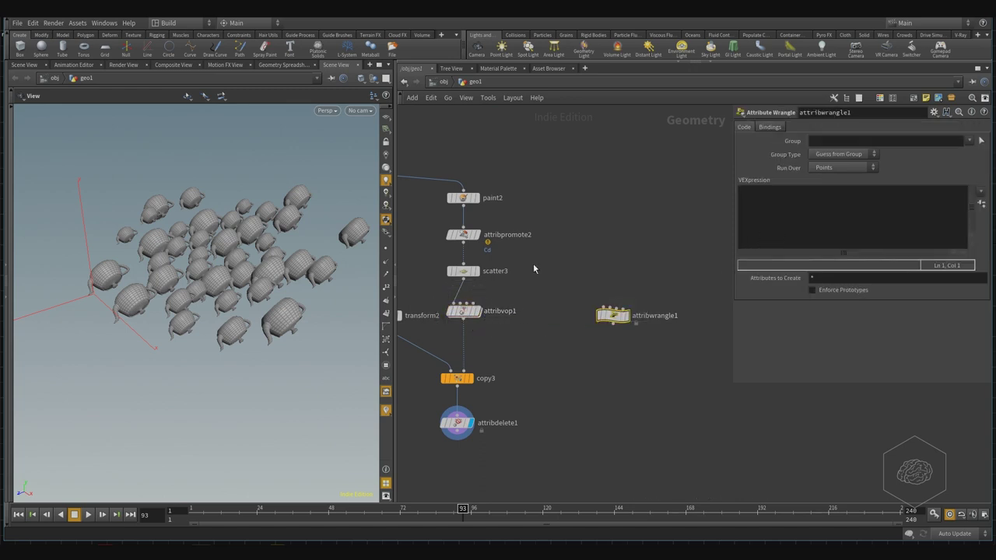
pyautogui.click(464, 313)
pyautogui.doubleClick(463, 313)
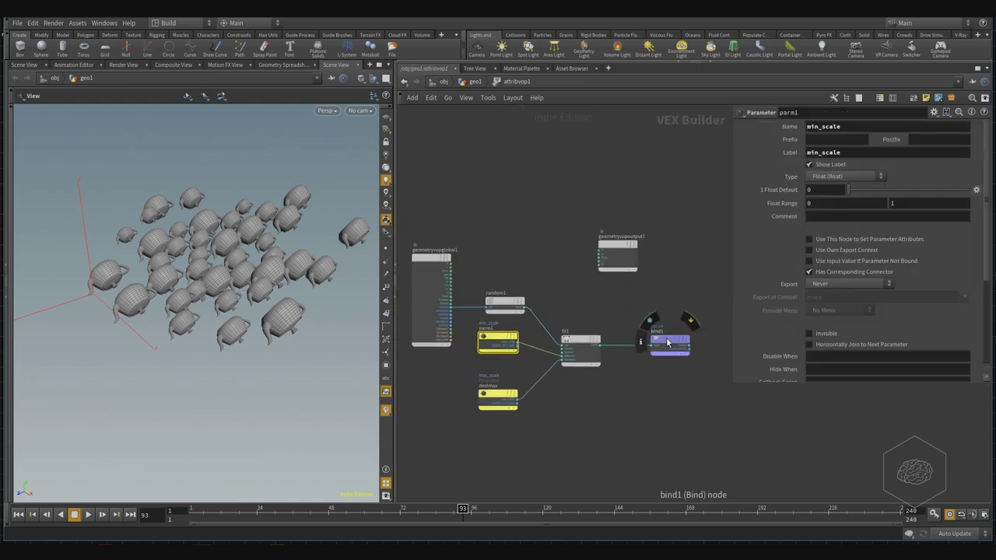
pyautogui.click(476, 82)
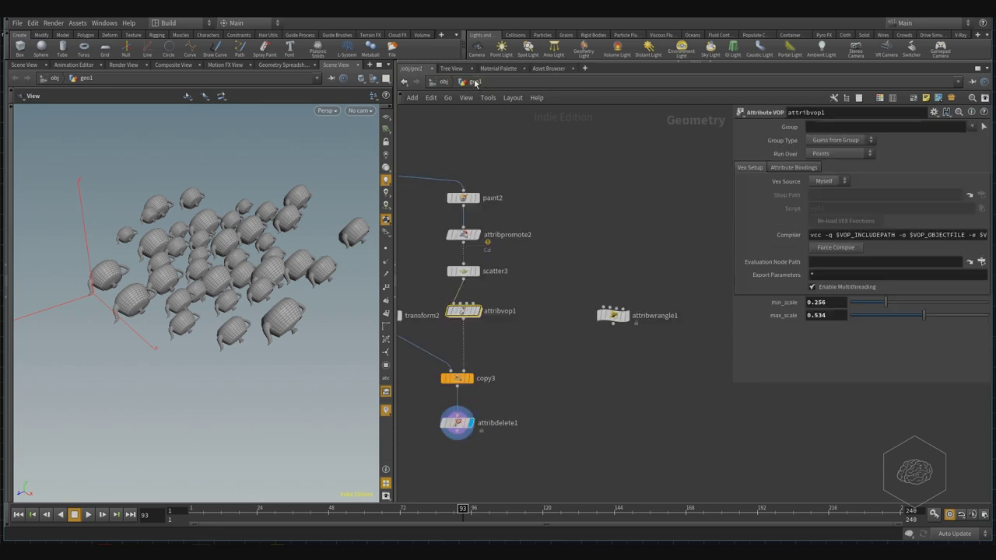
# Connect scatter3's output to the first input of attribwrangle1 and align the wrangle with attribvop1
pyautogui.click(613, 315)
pyautogui.moveTo(599, 372); pyautogui.dragTo(654, 381, button='middle')
pyautogui.scroll(2, 634, 337)
pyautogui.scroll(-2, 718, 396)
pyautogui.scroll(-2, 607, 382)
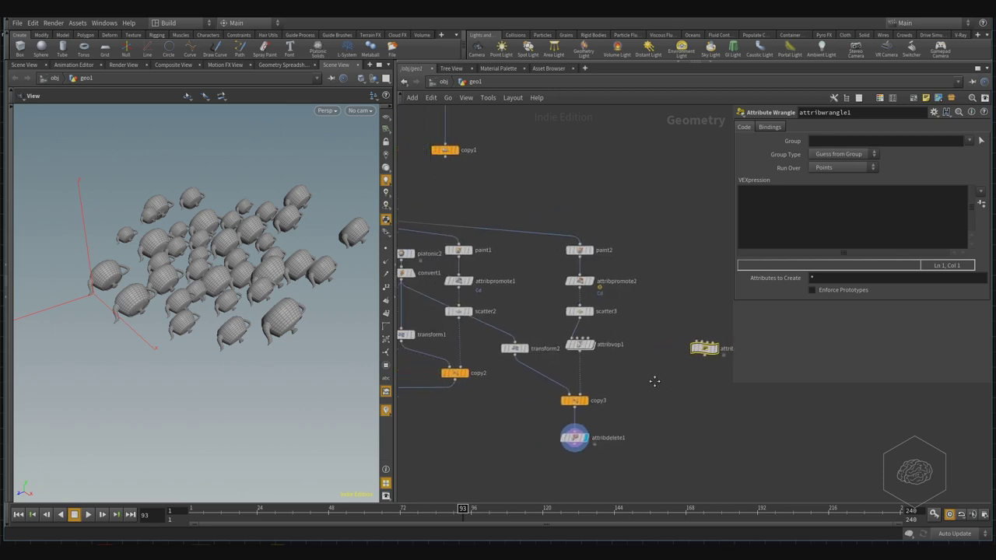
pyautogui.click(753, 215)
pyautogui.moveTo(733, 463); pyautogui.dragTo(703, 444, button='middle')
pyautogui.moveTo(589, 229); pyautogui.dragTo(622, 263, button='middle')
pyautogui.click(705, 353)
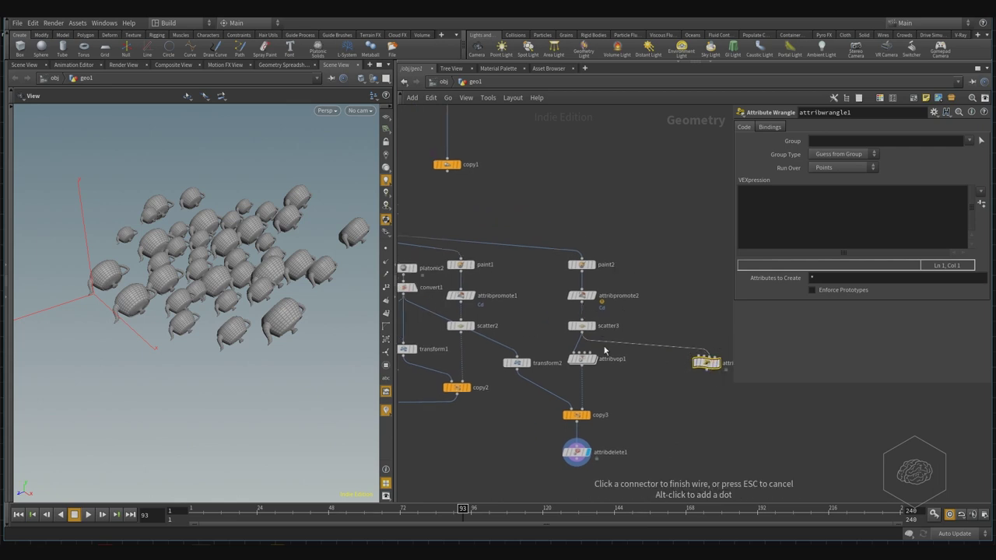
pyautogui.click(582, 333)
pyautogui.moveTo(648, 315); pyautogui.dragTo(564, 259, button='middle')
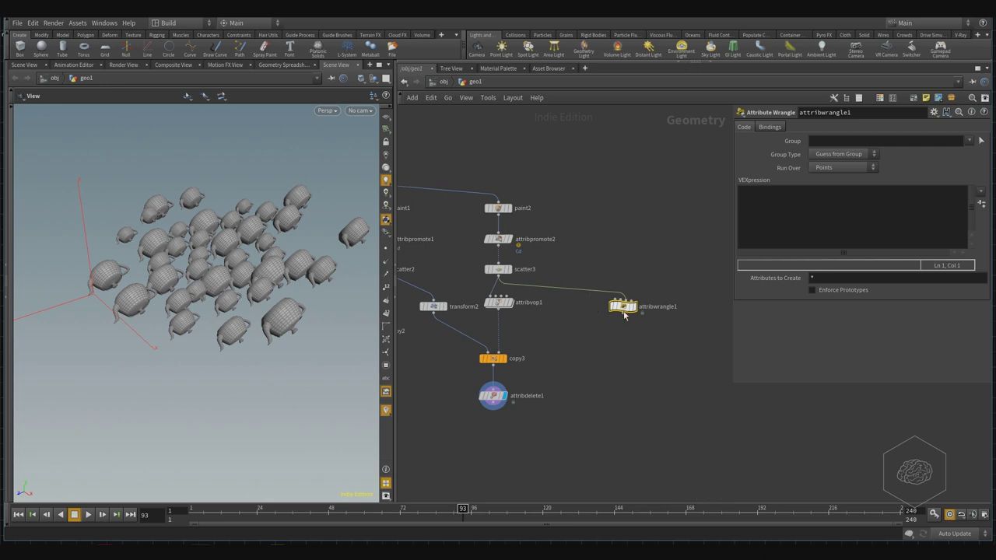
pyautogui.moveTo(623, 311); pyautogui.dragTo(621, 305)
pyautogui.click(759, 218)
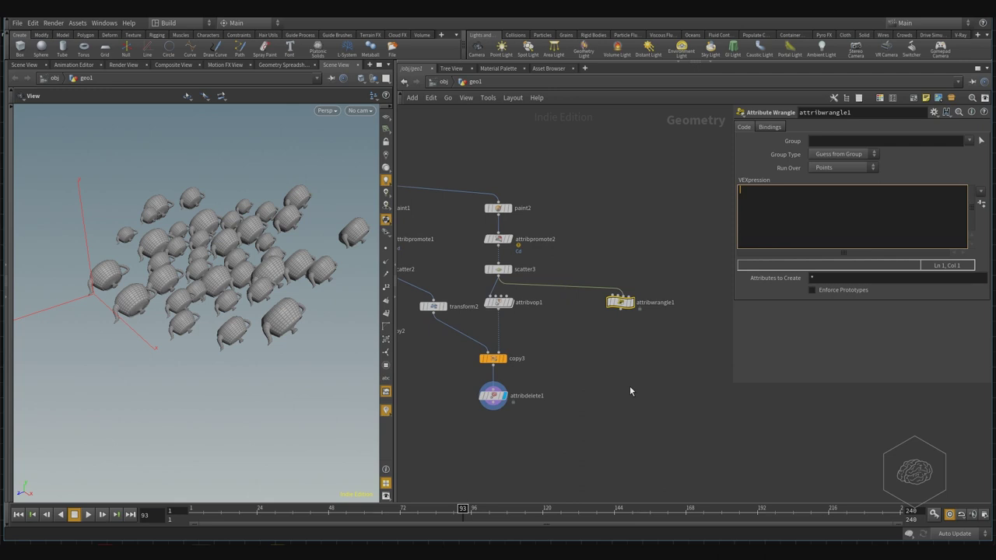
pyautogui.write('@pscale = fit')
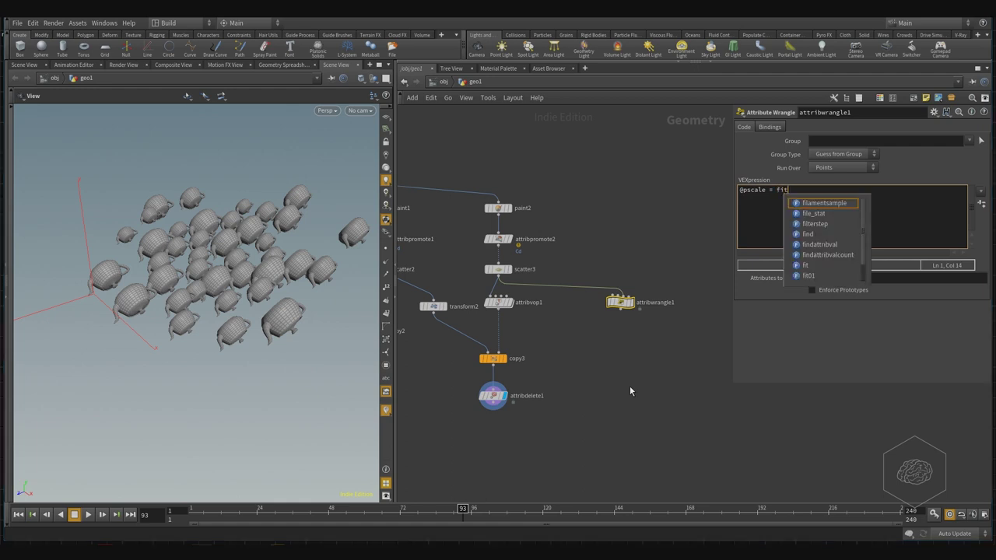
pyautogui.write('01')
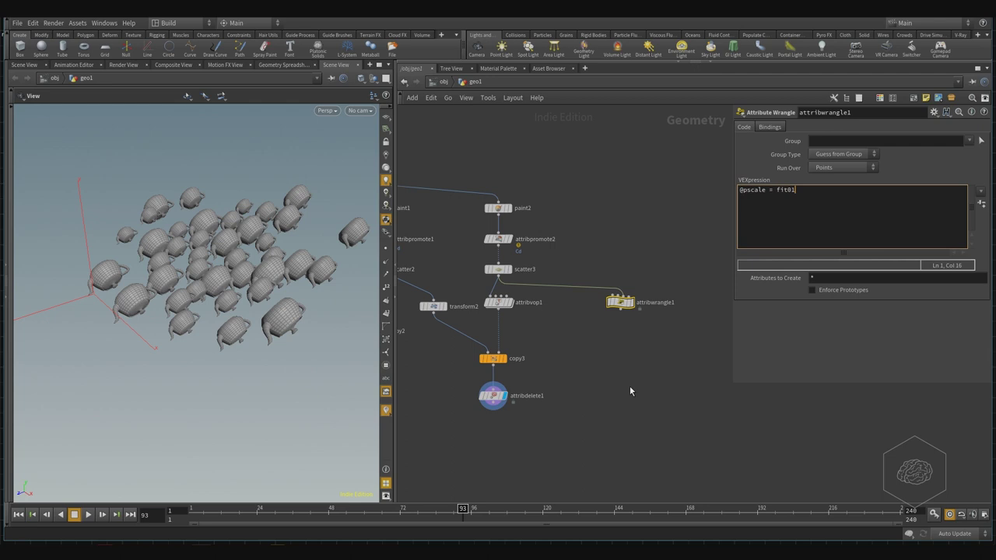
pyautogui.write('(rand')
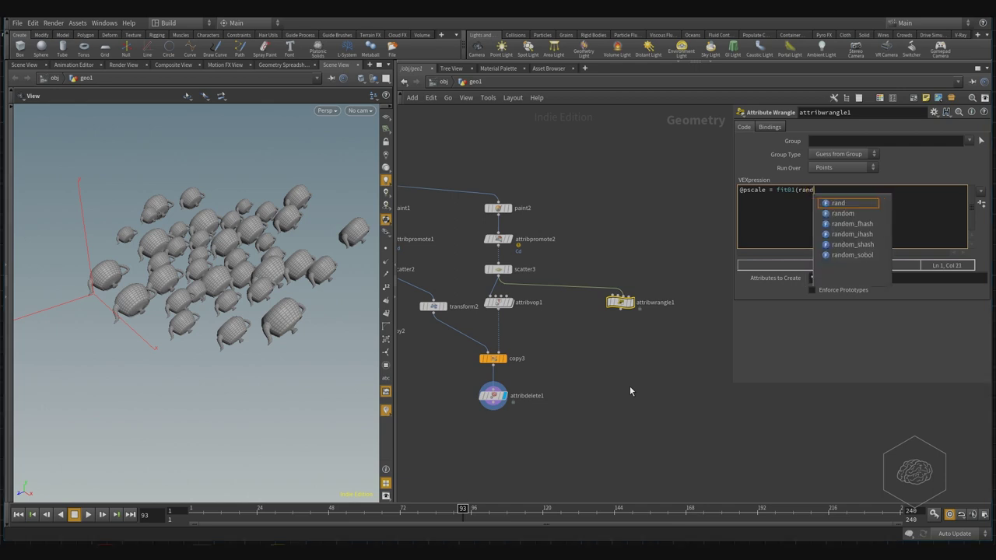
pyautogui.write('(')
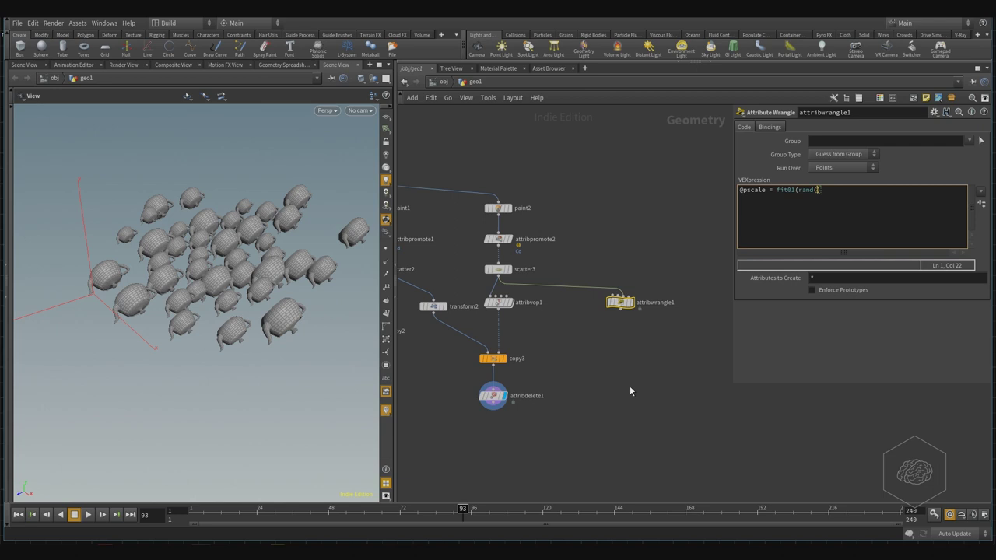
pyautogui.write('@ptnum')
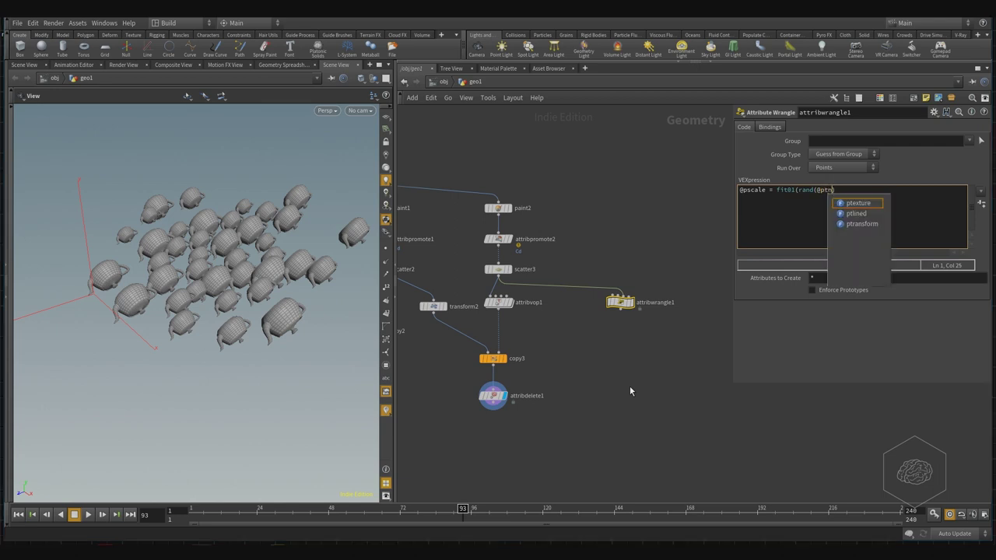
pyautogui.hotkey('shift', 'Left')
pyautogui.hotkey('shift', 'Left')
pyautogui.hotkey('shift', 'Left')
pyautogui.hotkey('shift', 'Left')
pyautogui.hotkey('shift', 'Left')
pyautogui.hotkey('shift', 'Left')
pyautogui.hotkey('shift', 'Left')
pyautogui.hotkey('shift', 'Left')
pyautogui.hotkey('shift', 'Left')
pyautogui.hotkey('shift', 'Left')
pyautogui.hotkey('shift', 'Left')
pyautogui.hotkey('shift', 'Left')
pyautogui.hotkey('shift', 'Left')
pyautogui.hotkey('shift', 'Right')
pyautogui.press('Right')
pyautogui.press('Right')
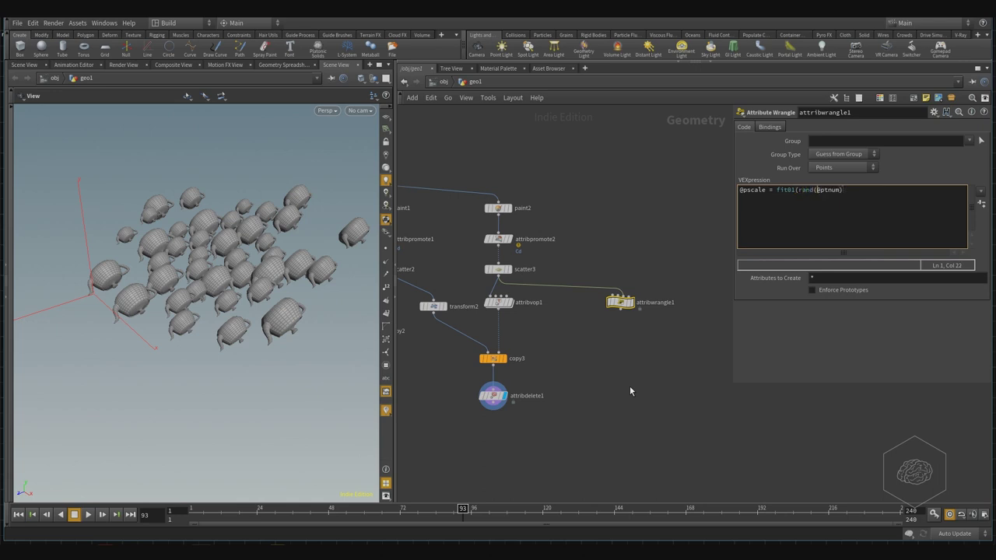
pyautogui.hotkey('shift', 'Right')
pyautogui.hotkey('shift', 'Right')
pyautogui.hotkey('shift', 'Right')
pyautogui.hotkey('shift', 'Right')
pyautogui.hotkey('shift', 'Right')
pyautogui.hotkey('shift', 'Right')
pyautogui.press('Right')
# Complete the fit01 call with ch("min_val") and ch("max_val") as its output range, ending the statement with a semicolon
pyautogui.write('ch("min_val")')
pyautogui.hotkey('shift', 'Left')
pyautogui.hotkey('shift', 'Left')
pyautogui.hotkey('shift', 'Left')
pyautogui.hotkey('shift', 'Left')
pyautogui.hotkey('shift', 'Left')
pyautogui.hotkey('shift', 'Left')
pyautogui.hotkey('shift', 'Left')
pyautogui.hotkey('shift', 'Left')
pyautogui.hotkey('shift', 'Left')
pyautogui.hotkey('shift', 'Left')
pyautogui.hotkey('shift', 'Left')
pyautogui.hotkey('shift', 'Left')
pyautogui.hotkey('shift', 'Left')
pyautogui.hotkey('ctrl', 'c')
pyautogui.press('Right')
pyautogui.press('End')
pyautogui.write(',')
pyautogui.hotkey('ctrl', 'v')
pyautogui.hotkey('shift', 'Left')
pyautogui.hotkey('shift', 'Left')
pyautogui.write('ax')
pyautogui.write(')')
pyautogui.write(';')
pyautogui.press('Return')
# Create the Min Val and Max Val parameters on attribwrangle1 from the channel references in its expression
pyautogui.click(628, 238)
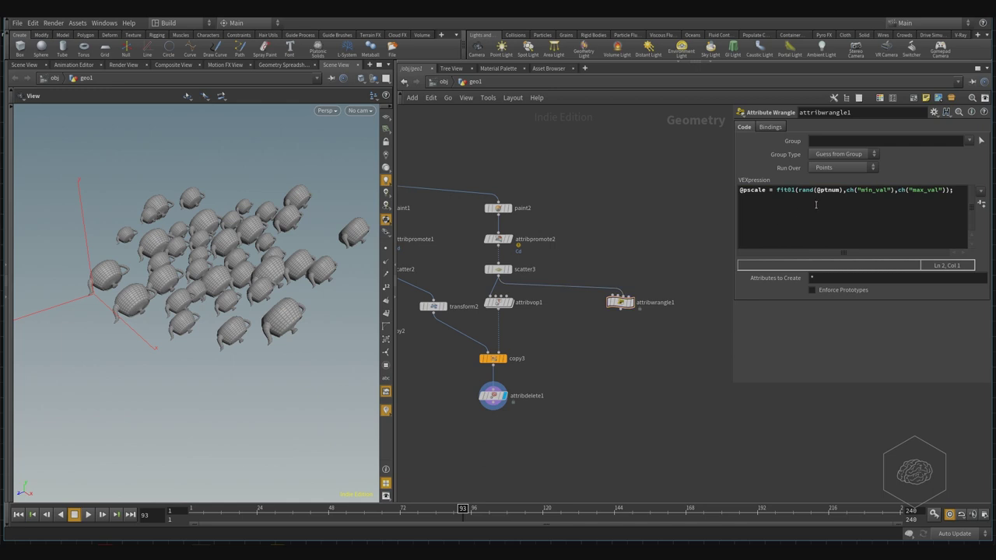
pyautogui.middleClick(622, 305)
pyautogui.click(981, 203)
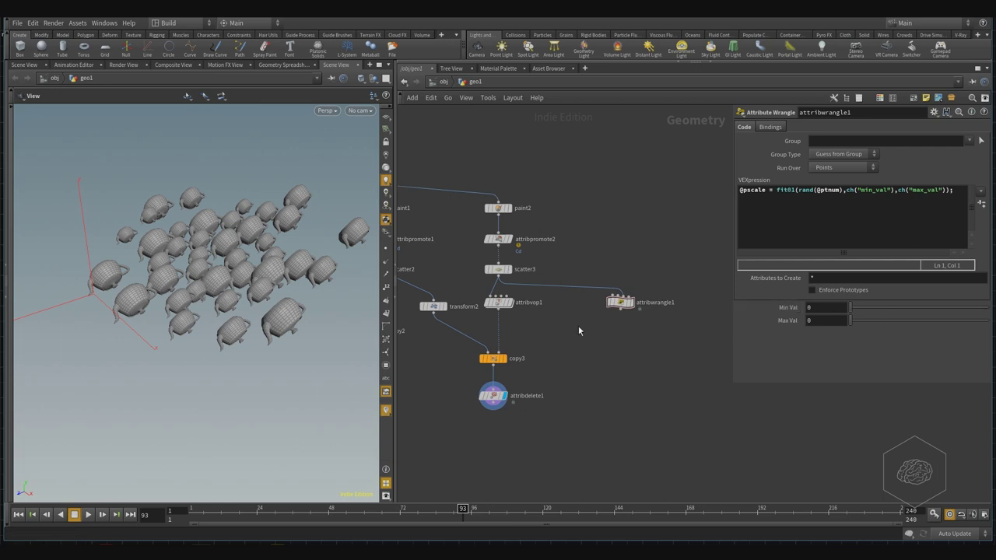
# Duplicate copy3 and attribdelete1 below attribwrangle1 and wire the wrangle's output into the duplicated copy node's template input
pyautogui.moveTo(575, 341); pyautogui.dragTo(396, 457)
pyautogui.keyDown('alt'); pyautogui.moveTo(498, 361); pyautogui.dragTo(645, 357); pyautogui.keyUp('alt')
pyautogui.click(643, 342)
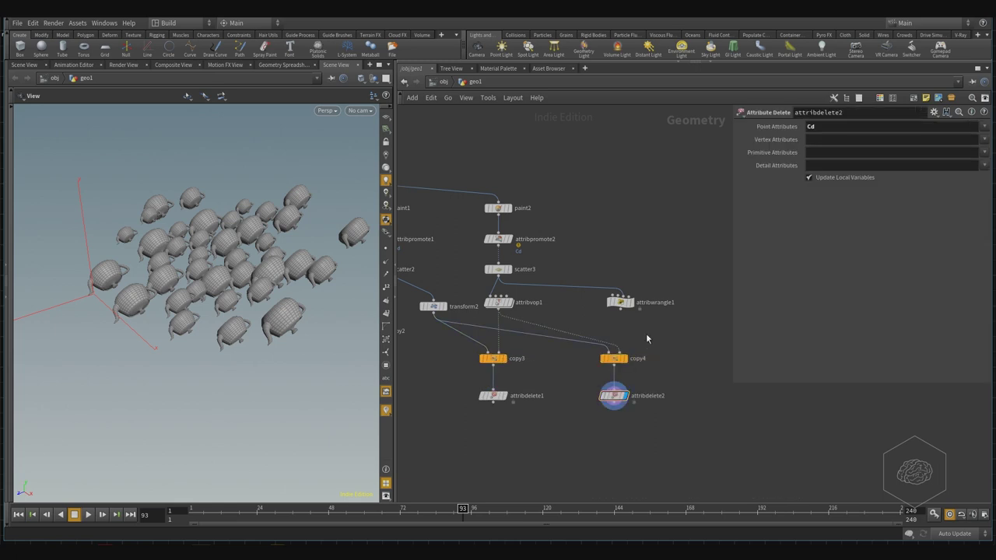
pyautogui.click(620, 310)
pyautogui.click(623, 354)
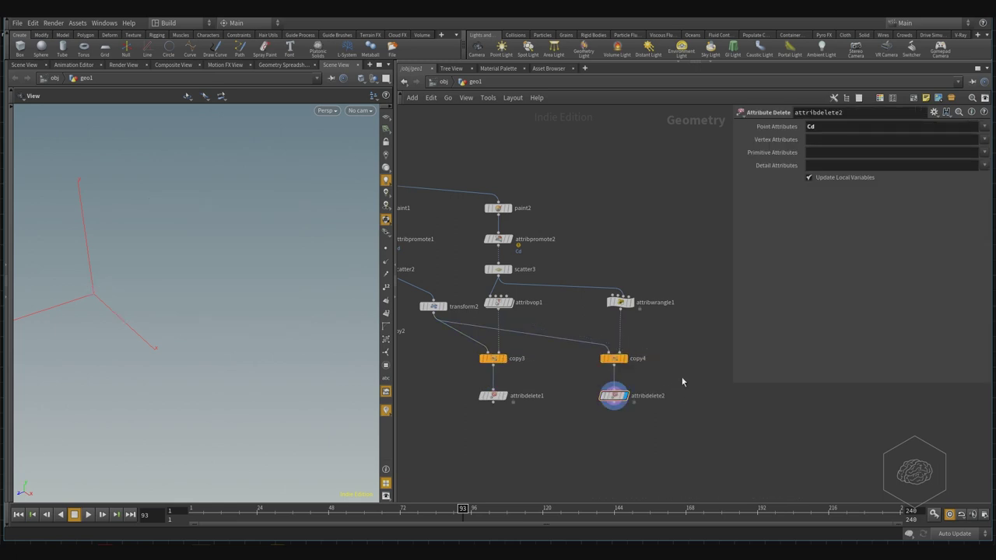
pyautogui.click(613, 359)
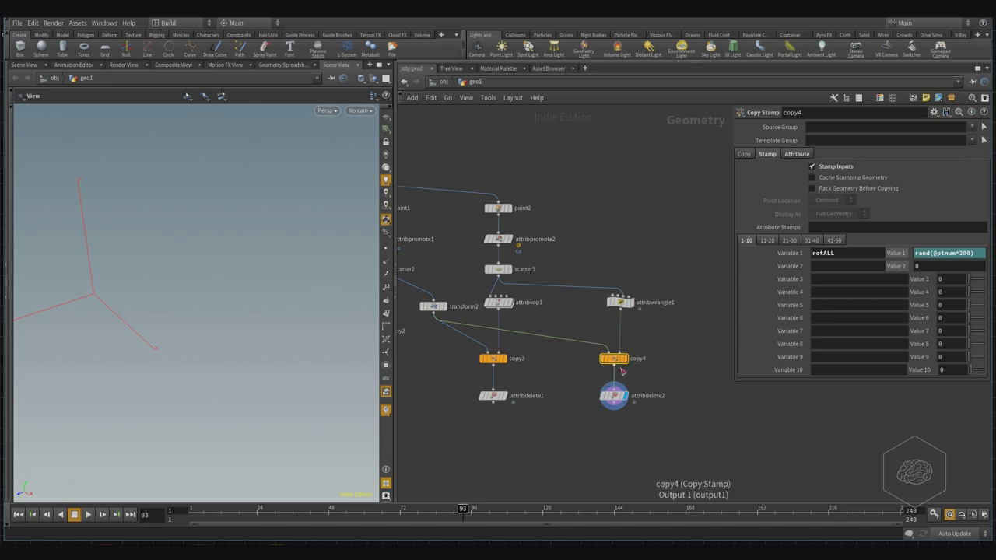
# Set attribwrangle1's Min Val to 0.25 and Max Val to 0.6
pyautogui.moveTo(675, 277); pyautogui.dragTo(609, 314)
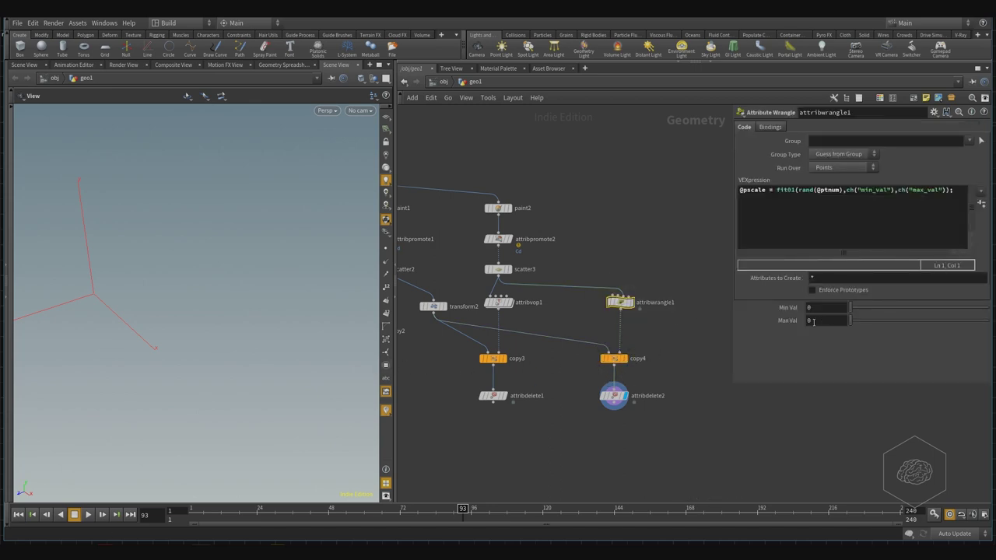
pyautogui.click(810, 321)
pyautogui.click(824, 313)
pyautogui.write('0.25')
pyautogui.press('Tab')
pyautogui.press('Return')
pyautogui.click(835, 324)
pyautogui.write('.5')
pyautogui.press('BackSpace')
pyautogui.write('6')
pyautogui.press('Return')
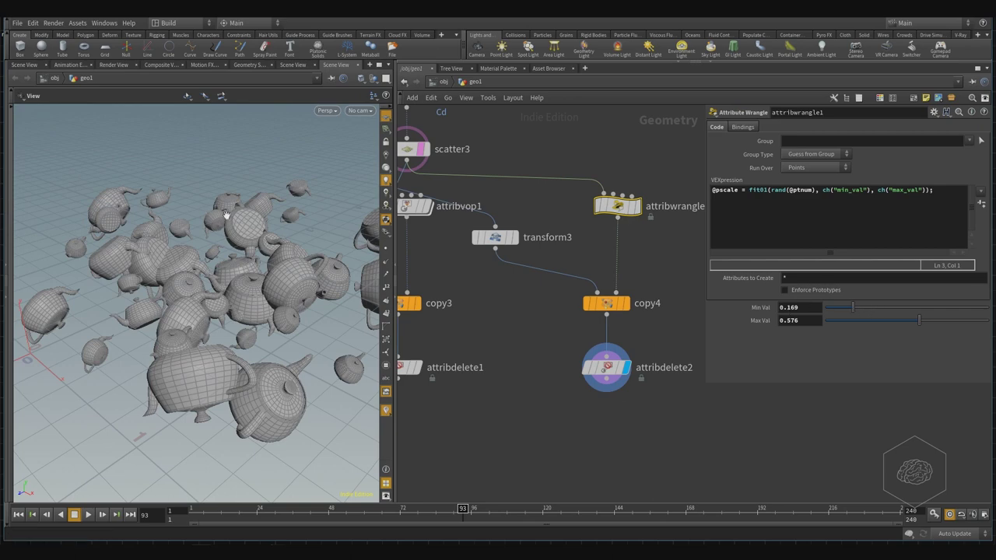
# Examine the randomly scaled teapots from another angle along with the wrangle branch of the network
pyautogui.moveTo(319, 196)
pyautogui.mouseDown()
pyautogui.moveTo(287, 189)
pyautogui.moveTo(310, 209)
pyautogui.mouseUp()
pyautogui.moveTo(311, 208); pyautogui.dragTo(196, 207, button='middle')
pyautogui.scroll(-1, 229, 209)
pyautogui.moveTo(461, 309); pyautogui.dragTo(549, 322, button='middle')
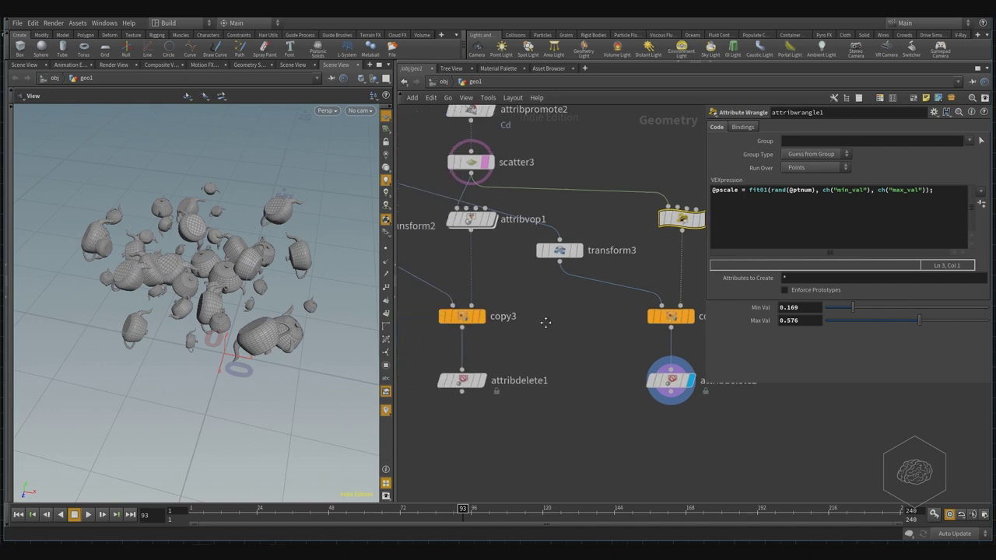
pyautogui.moveTo(591, 282); pyautogui.dragTo(589, 345, button='middle')
pyautogui.moveTo(590, 218); pyautogui.dragTo(543, 223, button='middle')
pyautogui.scroll(1, 636, 248)
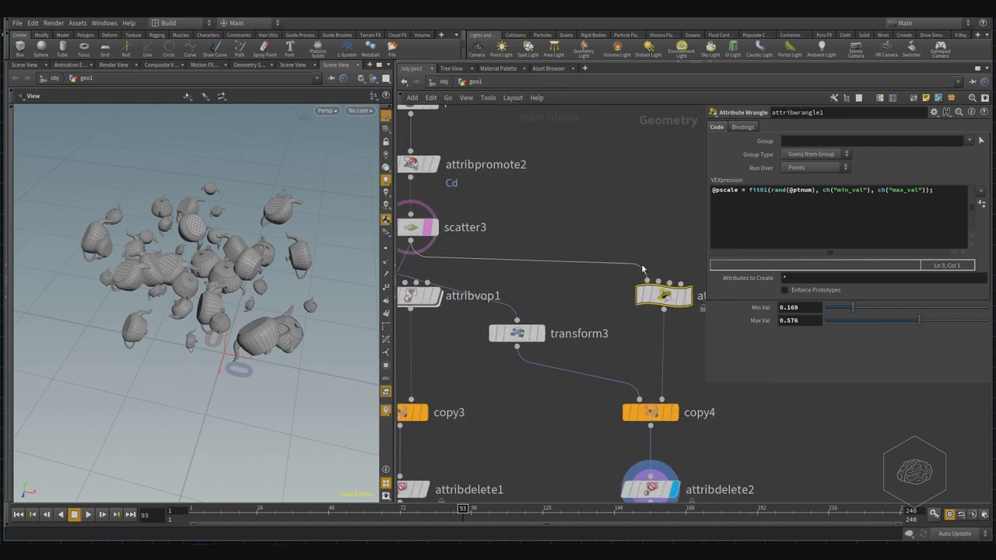
# Wire scatter3's output into attribwrangle1's first input again
pyautogui.click(642, 267)
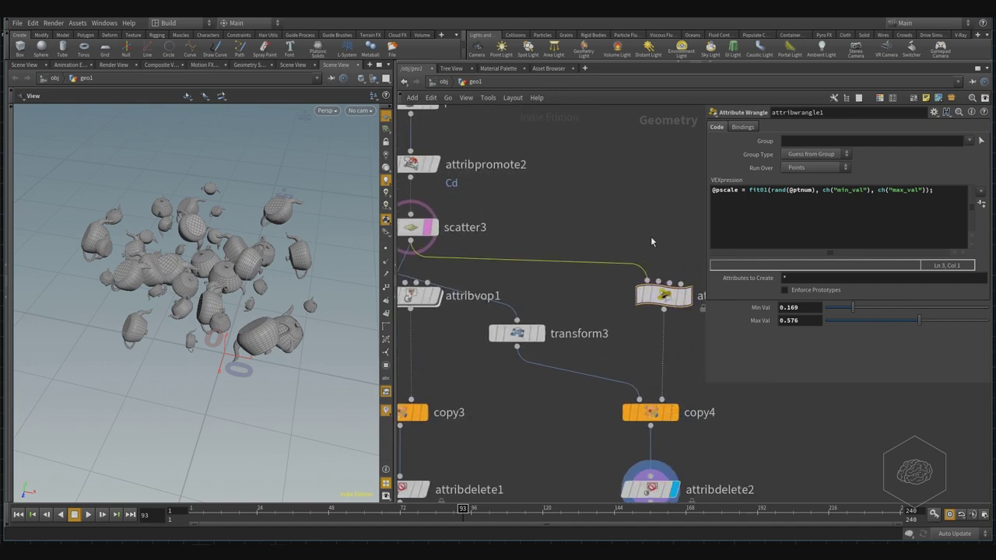
pyautogui.click(411, 241)
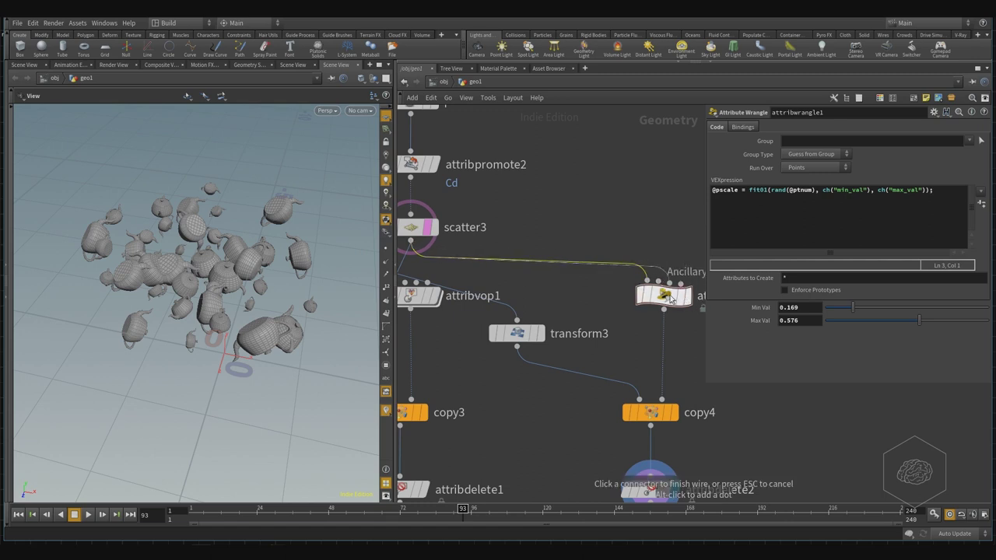
pyautogui.click(647, 281)
pyautogui.moveTo(599, 288); pyautogui.dragTo(670, 206, button='middle')
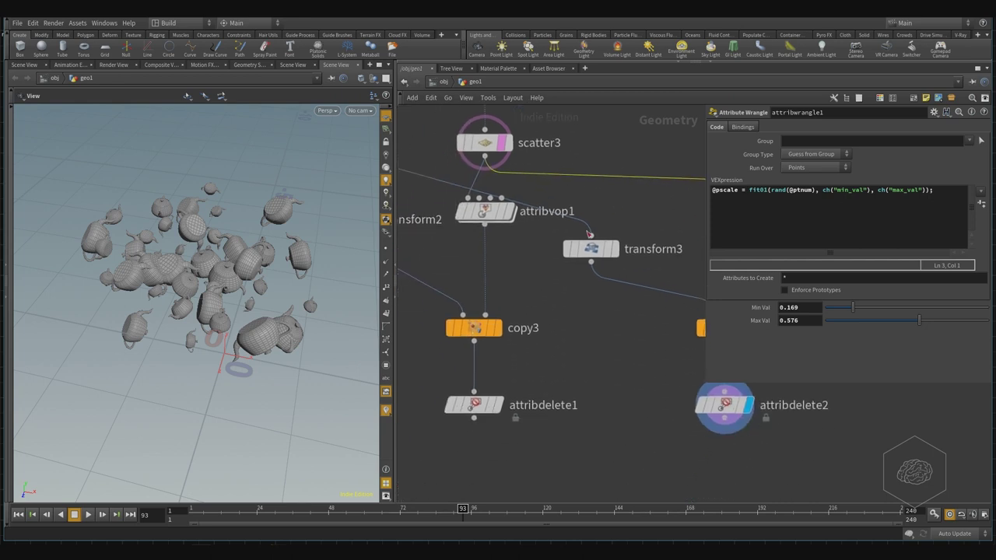
# Shift transform3 slightly toward the wrangle branch and examine its Rotate stamp expressions
pyautogui.moveTo(573, 331); pyautogui.dragTo(551, 350, button='middle')
pyautogui.click(580, 296)
pyautogui.moveTo(554, 405); pyautogui.dragTo(510, 396, button='middle')
pyautogui.moveTo(513, 288); pyautogui.dragTo(542, 273)
pyautogui.moveTo(547, 368); pyautogui.dragTo(507, 326, button='middle')
pyautogui.moveTo(488, 239)
pyautogui.click(844, 180)
pyautogui.moveTo(630, 377); pyautogui.dragTo(645, 295, button='middle')
pyautogui.moveTo(496, 373); pyautogui.dragTo(653, 440, button='middle')
pyautogui.moveTo(638, 343); pyautogui.dragTo(627, 395, button='middle')
pyautogui.scroll(-1, 611, 353)
pyautogui.moveTo(635, 309); pyautogui.dragTo(589, 338, button='middle')
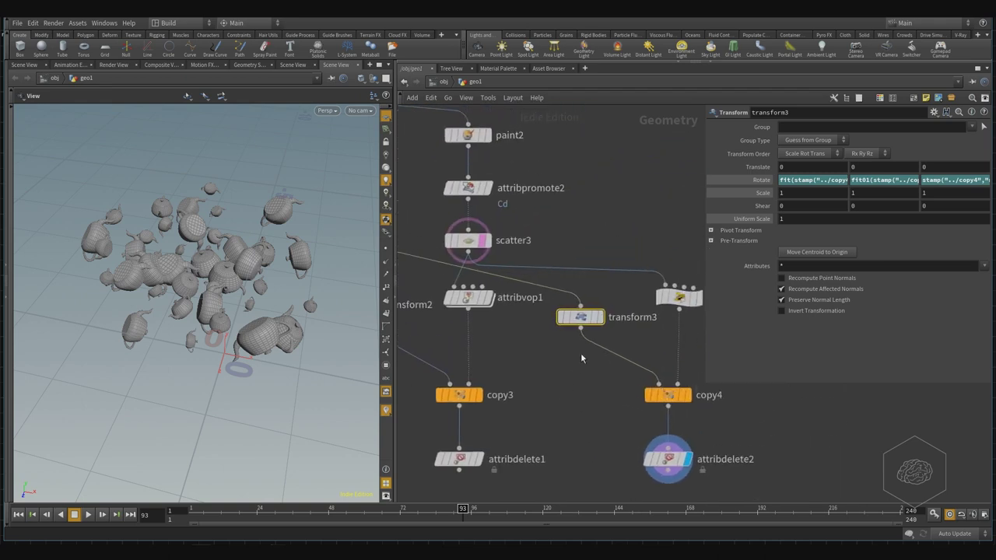
# Preview scatter3's points in the viewport and return the display to attribdelete2
pyautogui.click(486, 248)
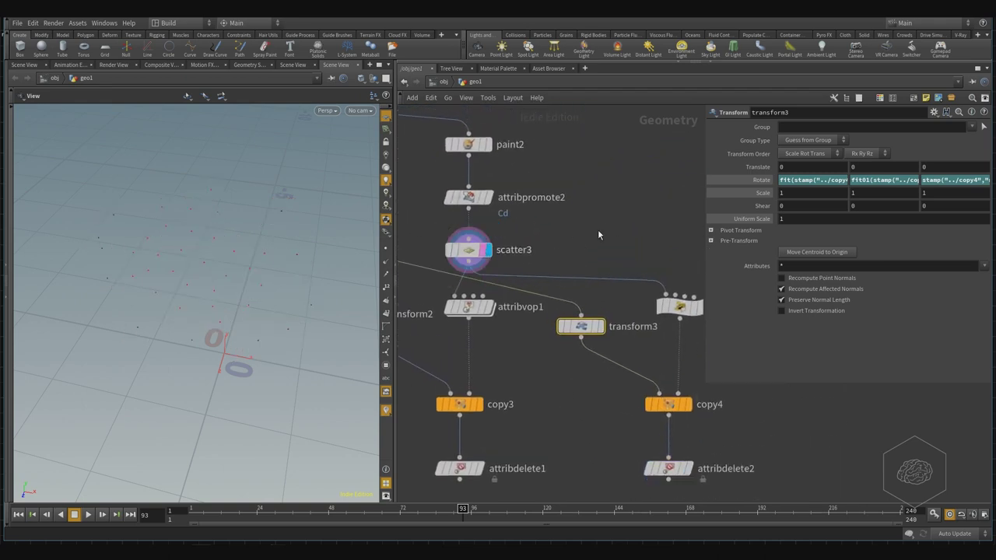
pyautogui.moveTo(599, 261); pyautogui.dragTo(549, 180, button='middle')
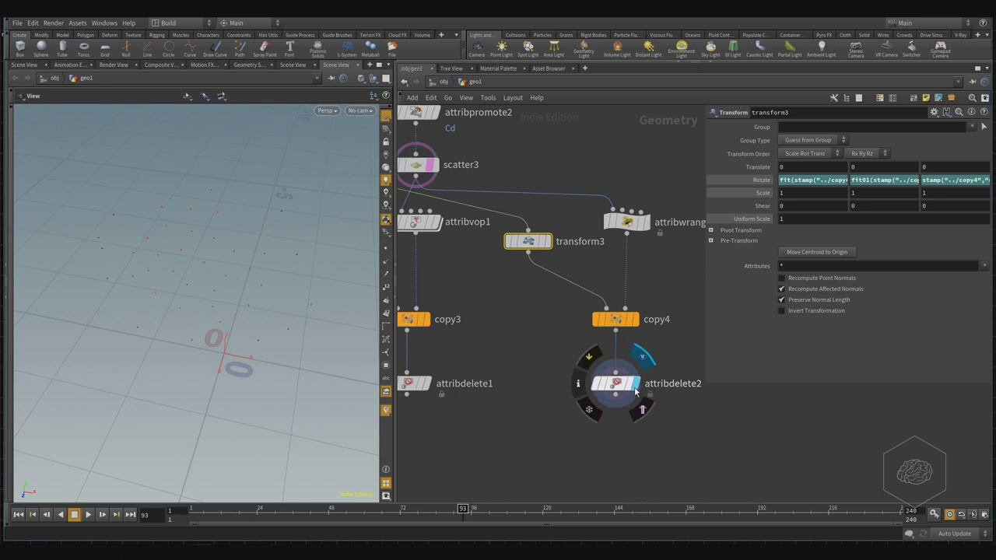
pyautogui.click(637, 383)
# Review the scale settings of attribwrangle1 and attribvop1 and the stamp variables of copy2 for comparison
pyautogui.moveTo(433, 166)
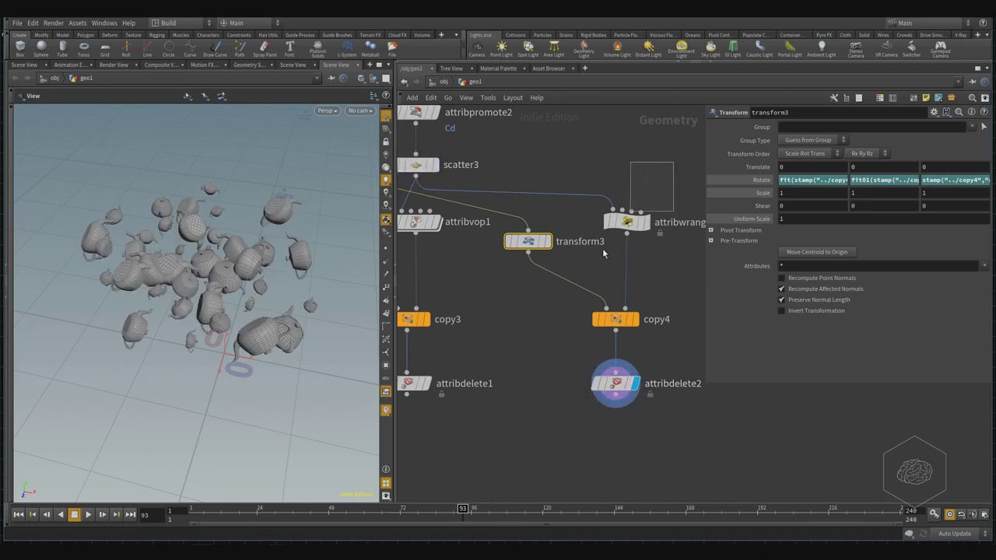
pyautogui.click(627, 223)
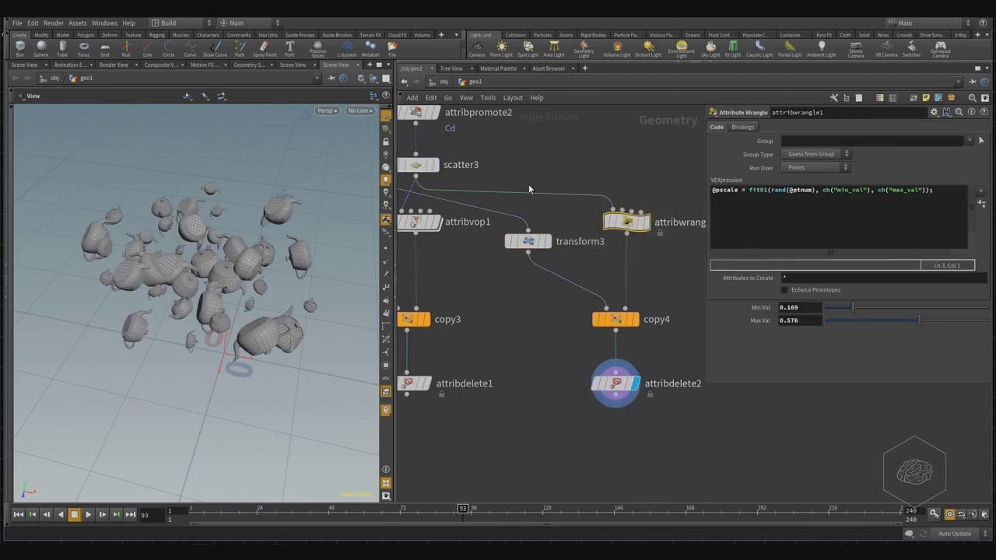
pyautogui.moveTo(513, 181); pyautogui.dragTo(643, 202, button='middle')
pyautogui.click(547, 243)
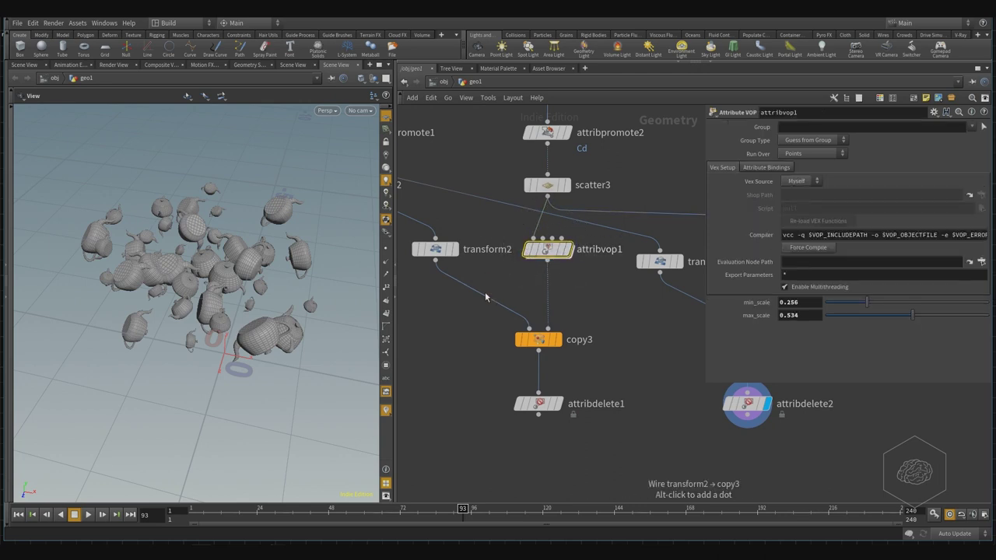
pyautogui.moveTo(485, 293); pyautogui.dragTo(632, 299, button='middle')
pyautogui.moveTo(507, 206); pyautogui.dragTo(613, 230, button='middle')
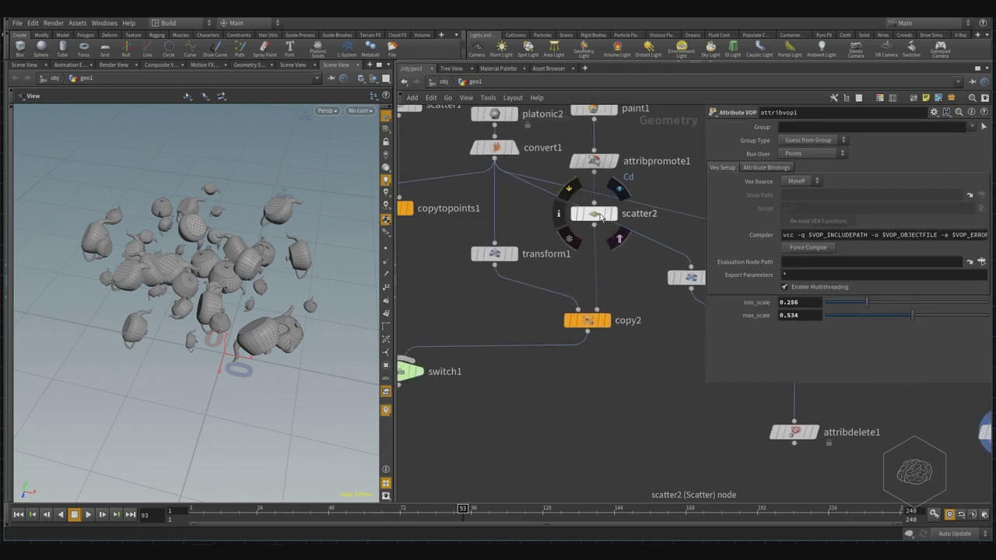
pyautogui.click(587, 320)
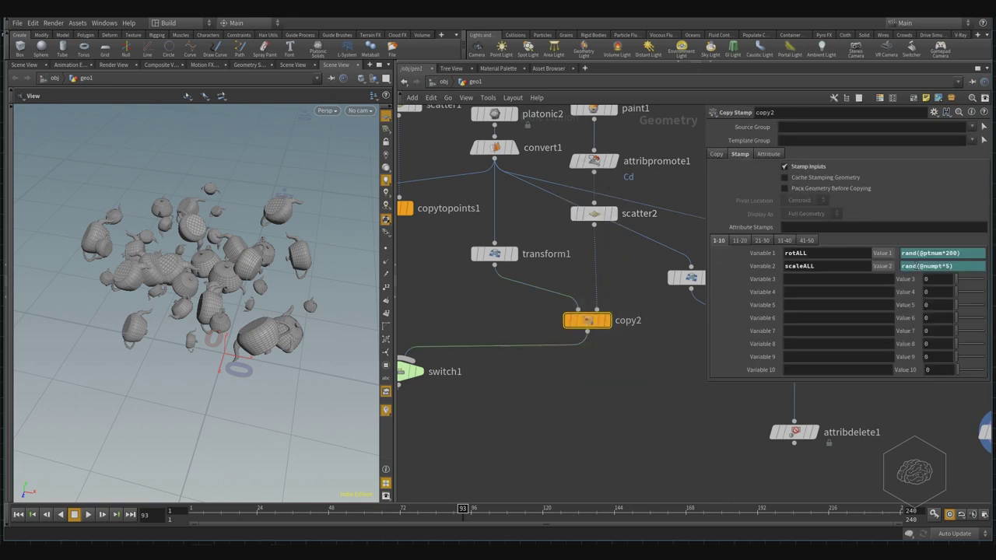
# Move merge1 and switch1 further down the network, below the copy branches
pyautogui.moveTo(682, 398); pyautogui.dragTo(513, 407, button='middle')
pyautogui.scroll(-3, 477, 393)
pyautogui.moveTo(449, 471); pyautogui.dragTo(542, 382, button='middle')
pyautogui.scroll(-3, 511, 437)
pyautogui.scroll(2, 539, 408)
pyautogui.scroll(-2, 531, 407)
pyautogui.moveTo(432, 351); pyautogui.dragTo(427, 490)
pyautogui.moveTo(496, 321); pyautogui.dragTo(498, 447)
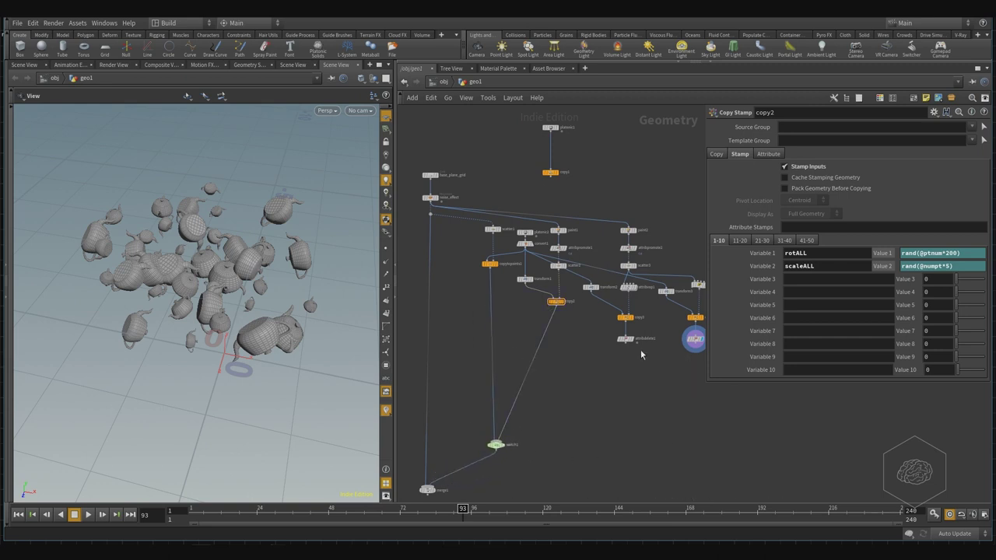
# Wire the outputs of attribdelete1 and attribdelete2 into switch1 and display switch1
pyautogui.moveTo(597, 328); pyautogui.dragTo(702, 367)
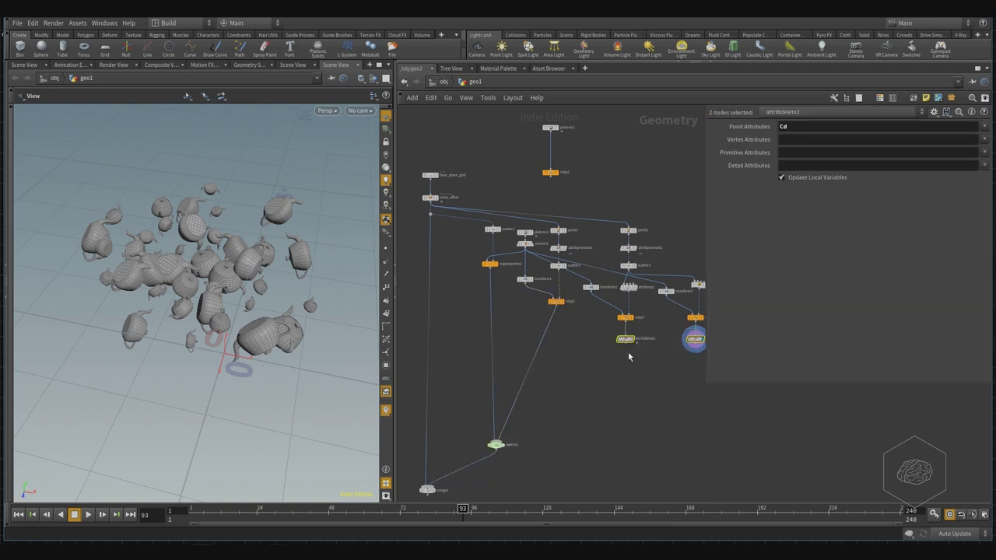
pyautogui.click(625, 347)
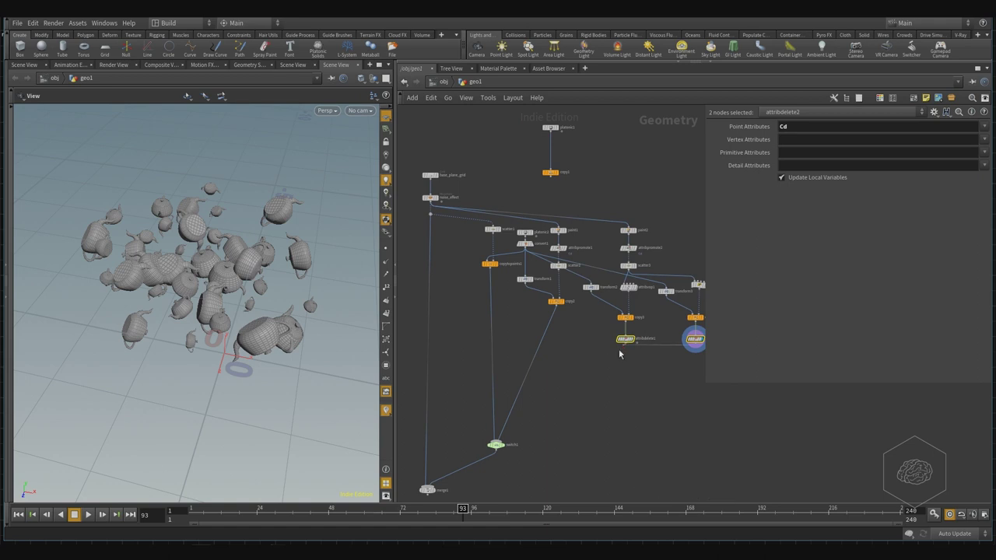
pyautogui.click(496, 439)
pyautogui.scroll(3, 506, 467)
pyautogui.scroll(1, 508, 464)
pyautogui.moveTo(507, 464); pyautogui.dragTo(644, 337, button='middle')
pyautogui.moveTo(523, 362)
pyautogui.click(540, 348)
# Nudge merge1 slightly toward switch1 and display the merged ground surface and teapots from a wider angle
pyautogui.moveTo(462, 376); pyautogui.dragTo(486, 371)
pyautogui.scroll(-1, 491, 372)
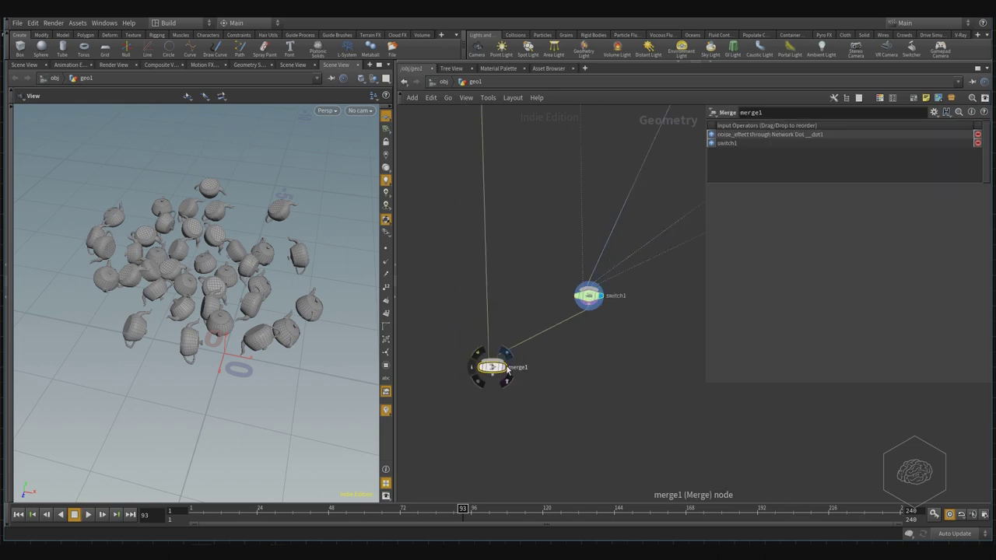
pyautogui.click(503, 367)
pyautogui.moveTo(558, 364); pyautogui.dragTo(573, 370, button='middle')
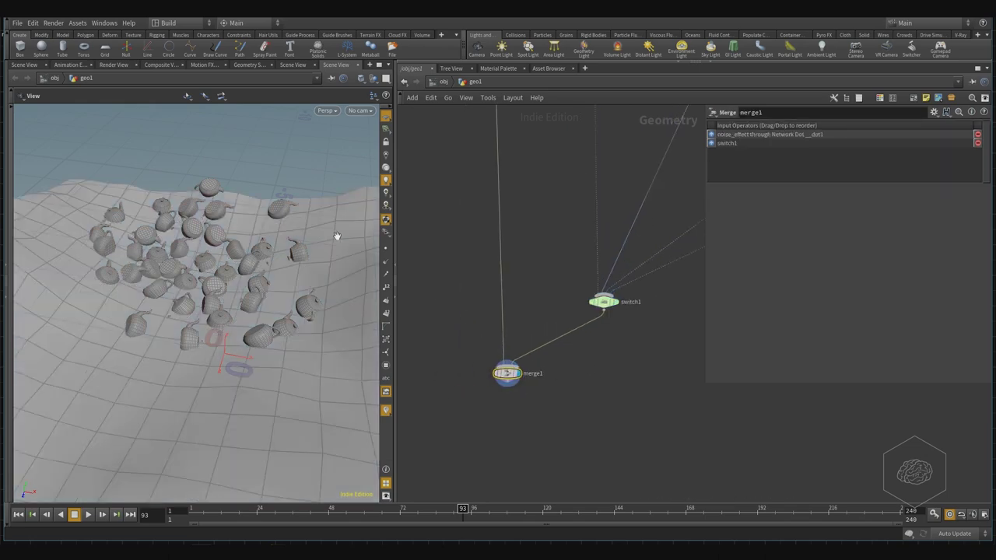
pyautogui.moveTo(330, 235); pyautogui.dragTo(220, 313)
pyautogui.moveTo(563, 343); pyautogui.dragTo(570, 346, button='middle')
pyautogui.scroll(-6, 570, 349)
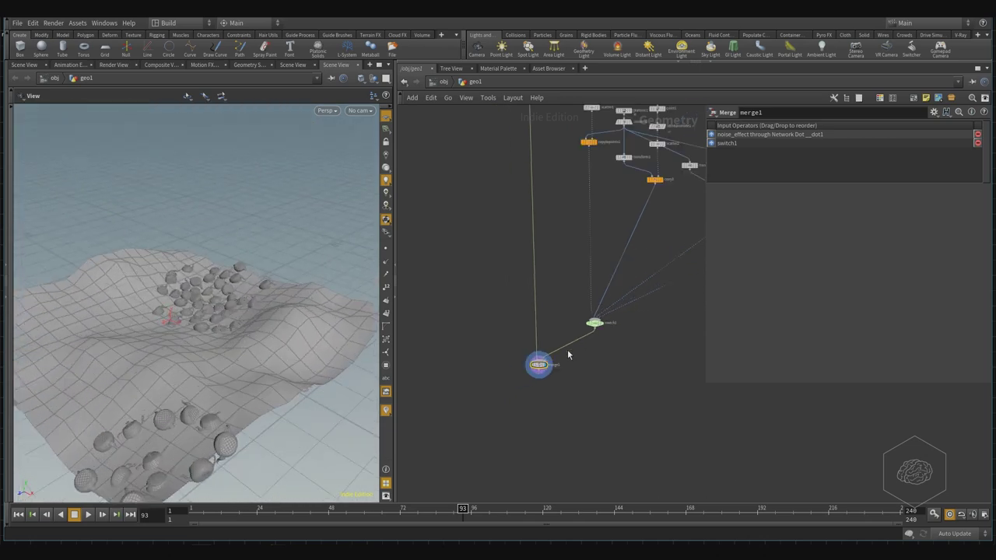
# Examine copytopoints1's settings and its inputs from convert1 and scatter1
pyautogui.moveTo(594, 280); pyautogui.dragTo(544, 324, button='middle')
pyautogui.scroll(3, 565, 328)
pyautogui.scroll(2, 589, 347)
pyautogui.moveTo(460, 247)
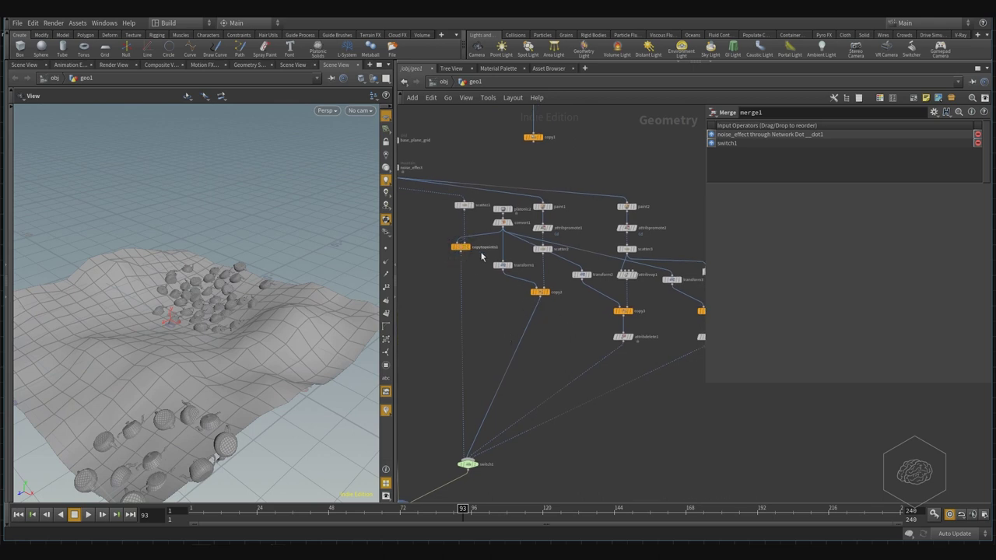
pyautogui.scroll(5, 514, 257)
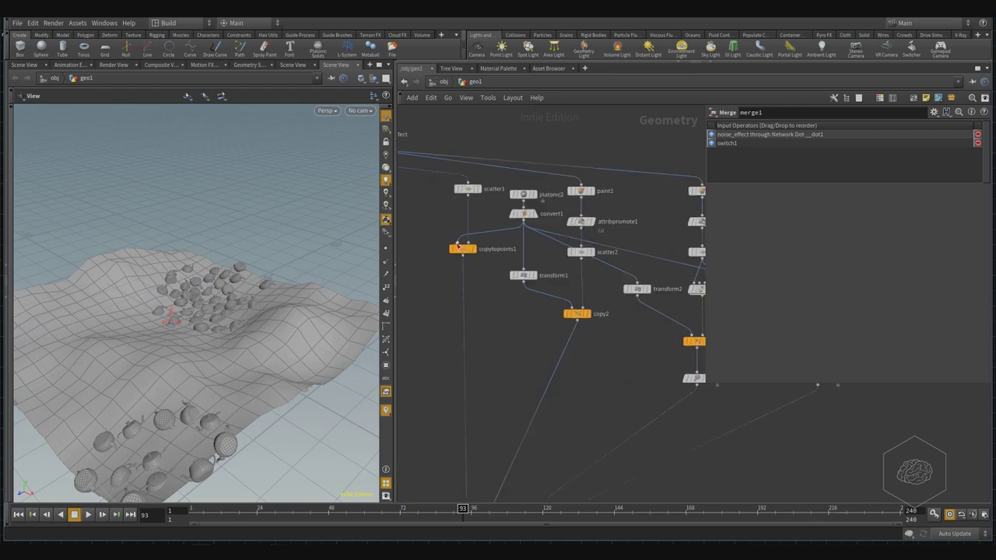
pyautogui.moveTo(456, 246); pyautogui.dragTo(507, 343)
pyautogui.scroll(-1, 510, 337)
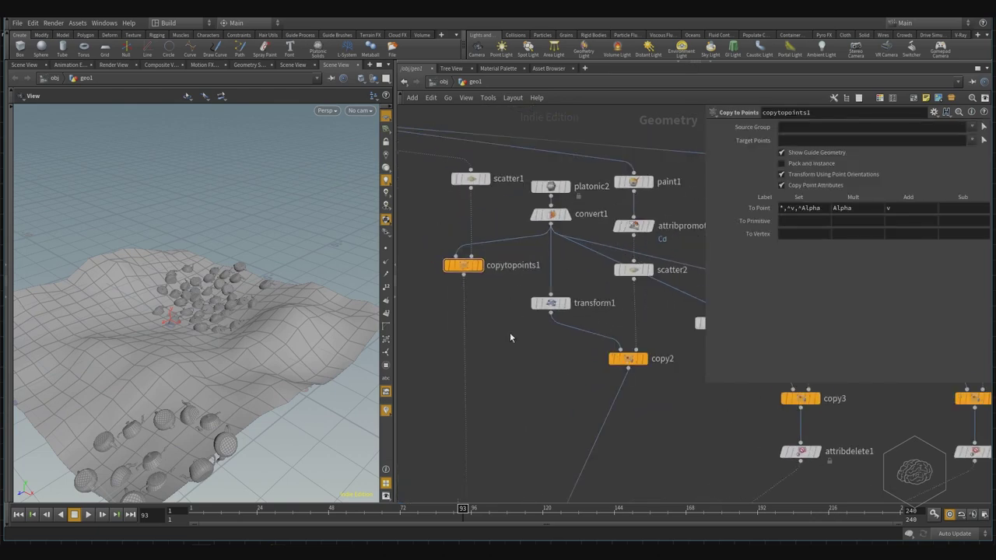
pyautogui.scroll(-3, 600, 345)
pyautogui.scroll(5, 568, 336)
pyautogui.moveTo(556, 294); pyautogui.dragTo(458, 251)
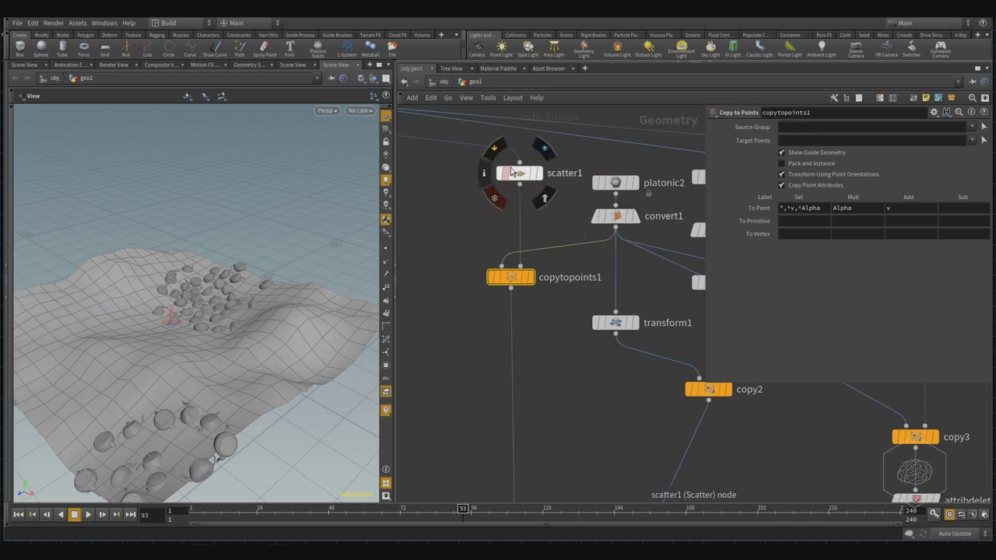
# Review copy2's stamp variables and transform1's stamp expressions, and preview copy2's teapots
pyautogui.scroll(-2, 605, 441)
pyautogui.moveTo(605, 442); pyautogui.dragTo(477, 354, button='middle')
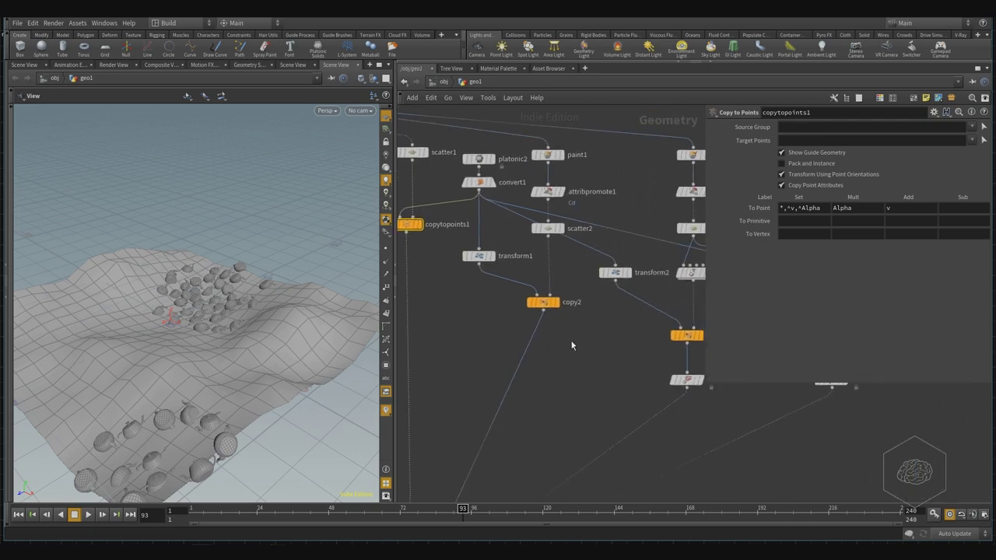
pyautogui.moveTo(574, 340); pyautogui.dragTo(522, 290)
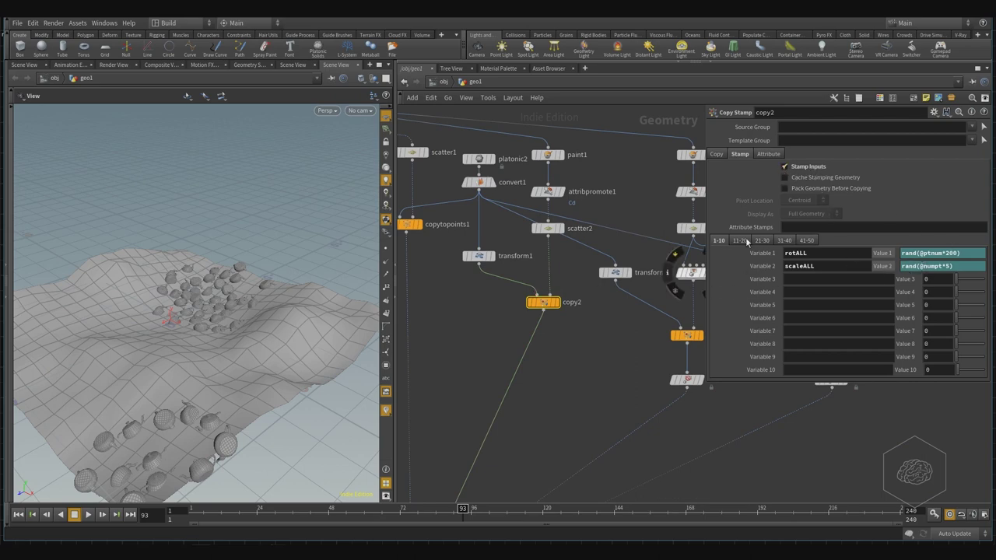
pyautogui.click(484, 255)
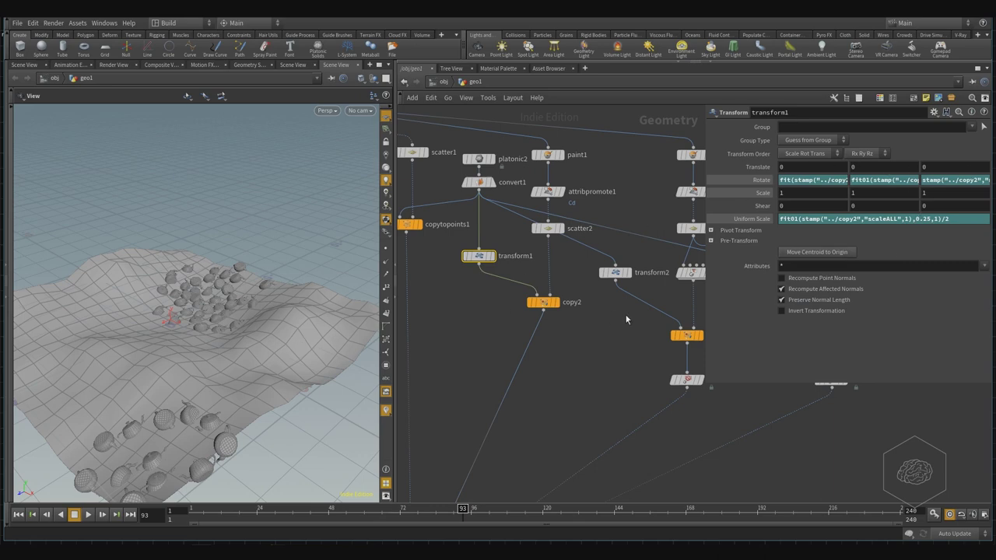
pyautogui.click(545, 302)
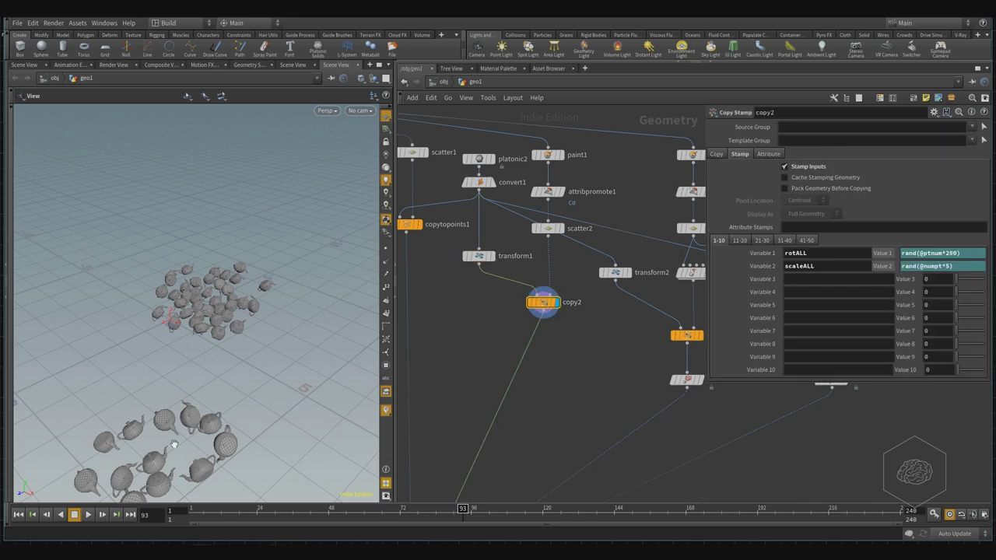
# Preview copy3's teapots and examine its stamp variables and template point attribute settings
pyautogui.moveTo(557, 362); pyautogui.dragTo(442, 372, button='middle')
pyautogui.moveTo(612, 329); pyautogui.dragTo(528, 372)
pyautogui.scroll(3, 631, 348)
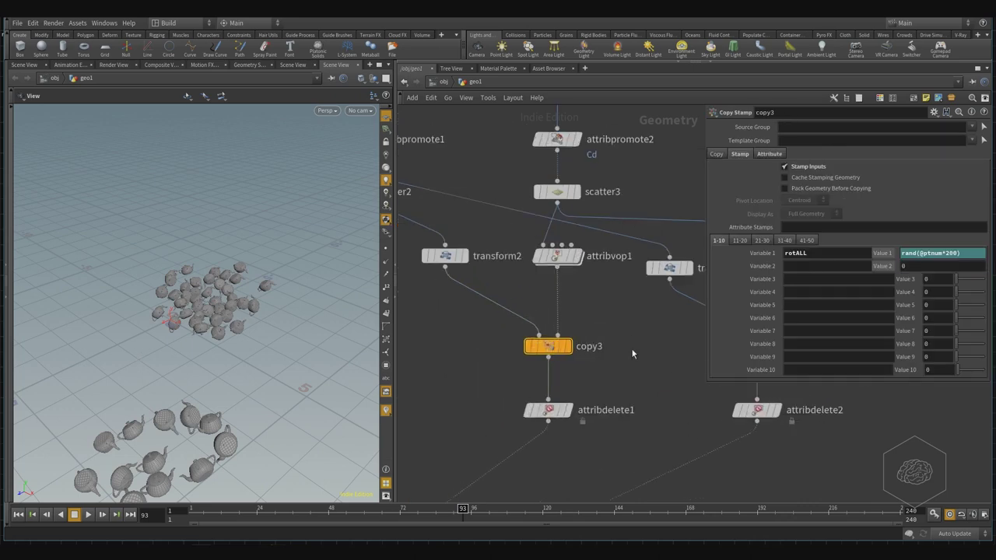
pyautogui.click(568, 350)
pyautogui.moveTo(632, 301); pyautogui.dragTo(691, 325, button='middle')
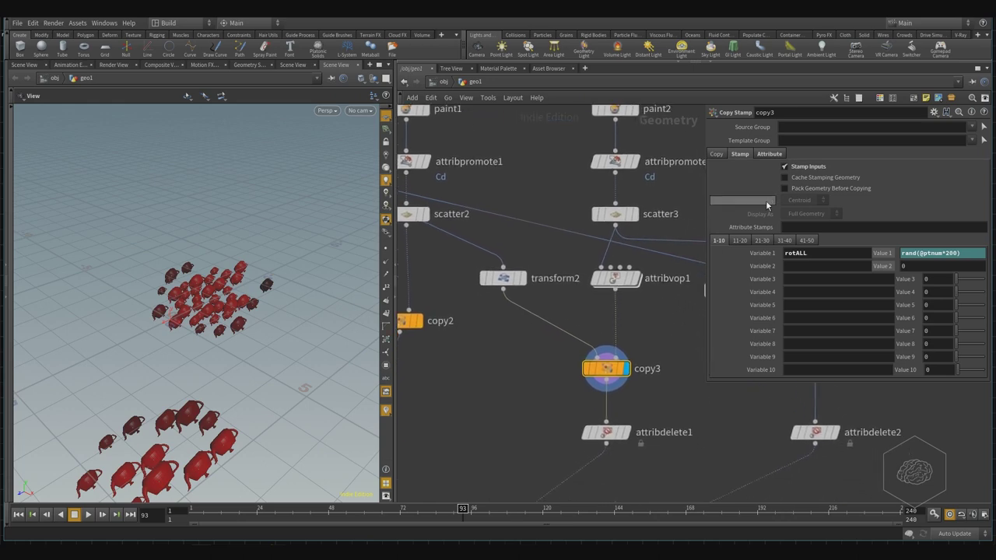
pyautogui.click(773, 156)
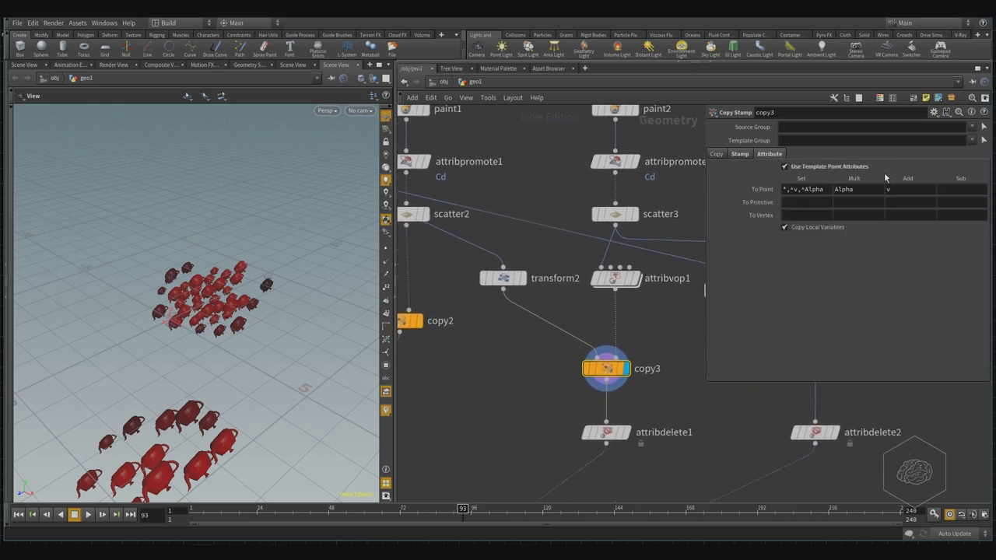
pyautogui.moveTo(568, 297); pyautogui.dragTo(607, 312, button='middle')
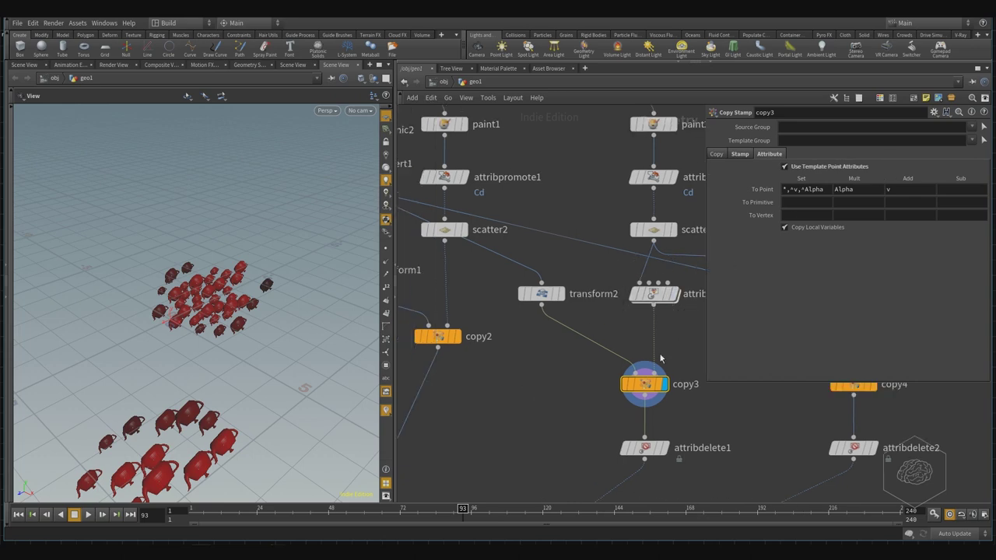
# Go inside attribvop1's VEX network and inspect the settings of the pscale bind node
pyautogui.moveTo(596, 400); pyautogui.dragTo(555, 400, button='middle')
pyautogui.moveTo(649, 332); pyautogui.dragTo(601, 284)
pyautogui.moveTo(622, 298)
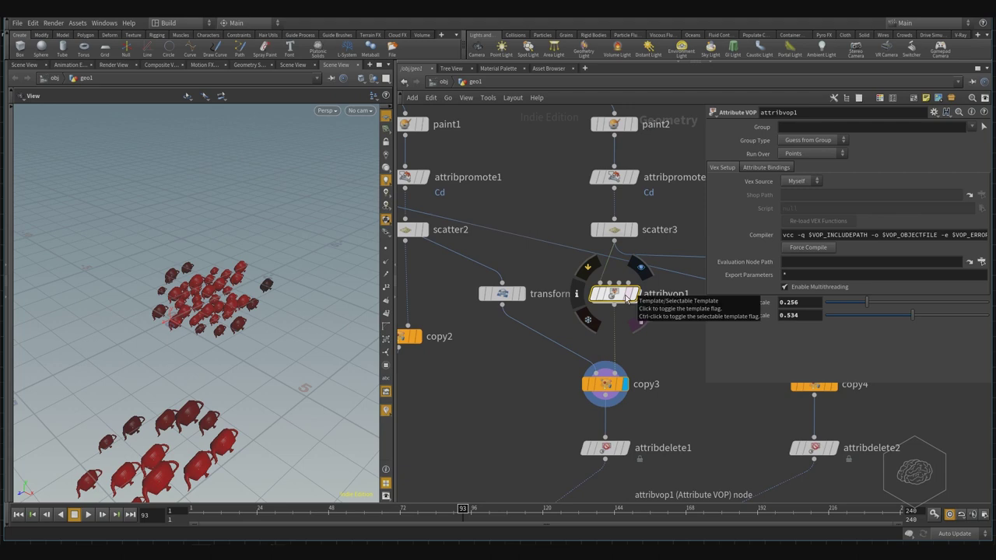
pyautogui.doubleClick(622, 295)
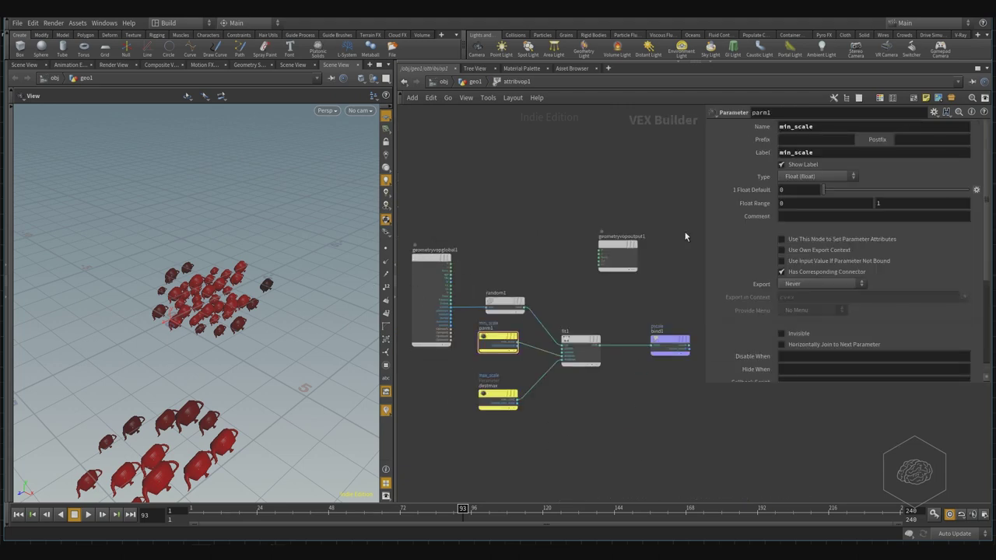
pyautogui.scroll(3, 426, 347)
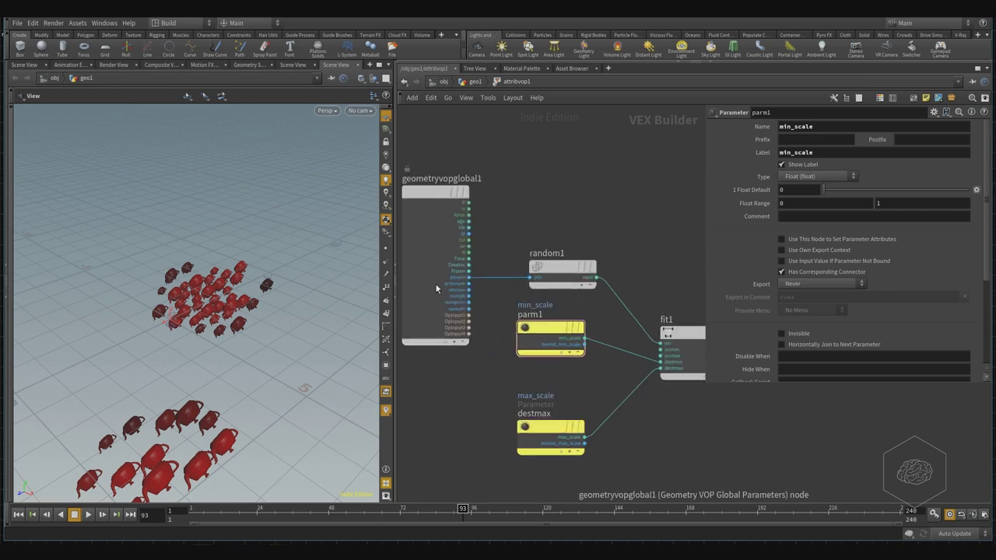
pyautogui.scroll(-4, 443, 307)
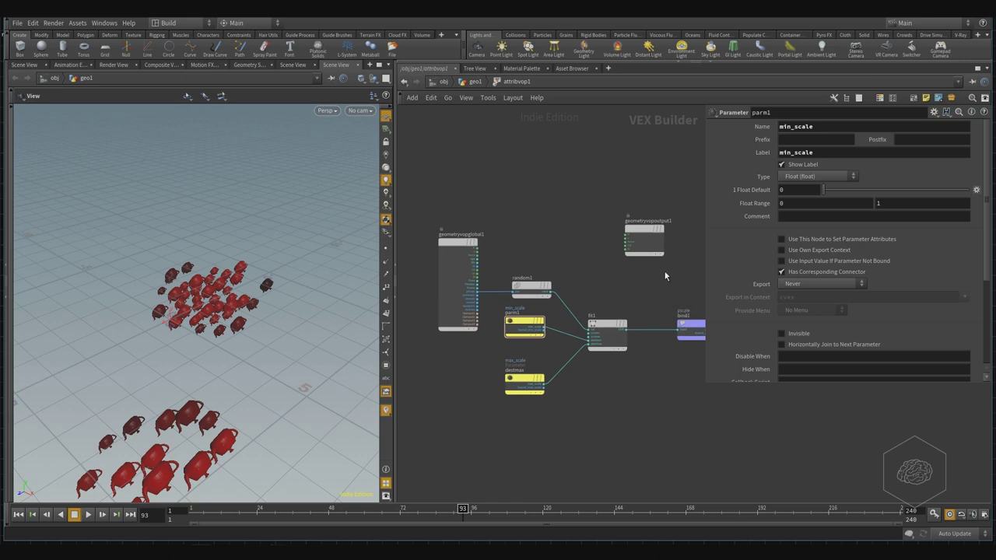
pyautogui.click(690, 325)
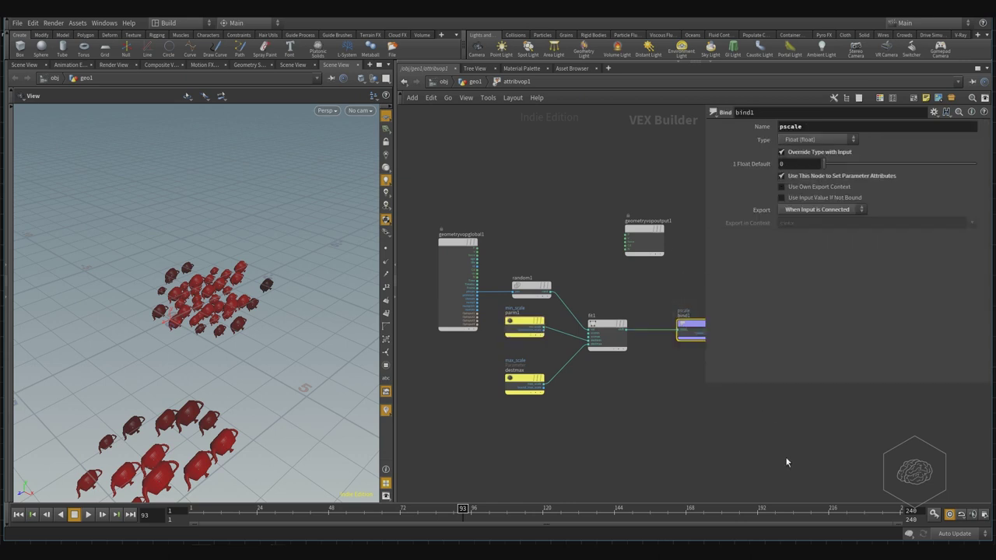
# Examine geometryvopglobal1's point outputs and the settings of random1
pyautogui.moveTo(506, 174); pyautogui.dragTo(431, 416)
pyautogui.scroll(6, 473, 300)
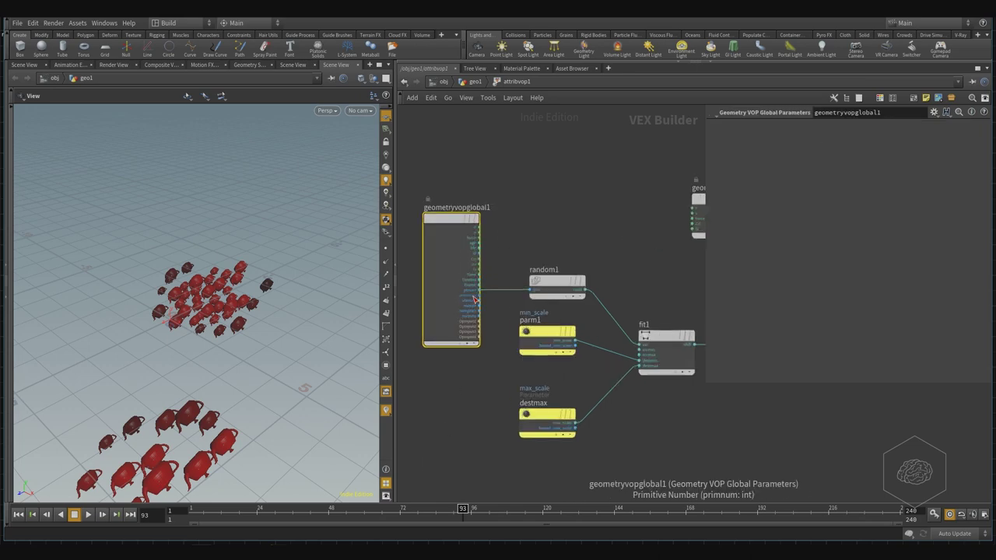
pyautogui.moveTo(644, 229); pyautogui.dragTo(498, 238, button='middle')
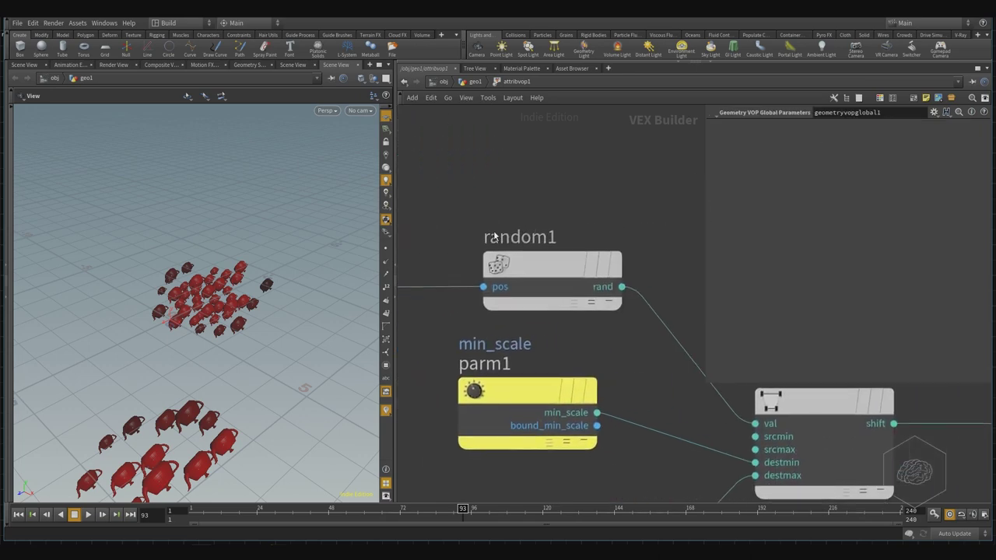
pyautogui.moveTo(562, 185); pyautogui.dragTo(513, 268)
pyautogui.scroll(-5, 563, 222)
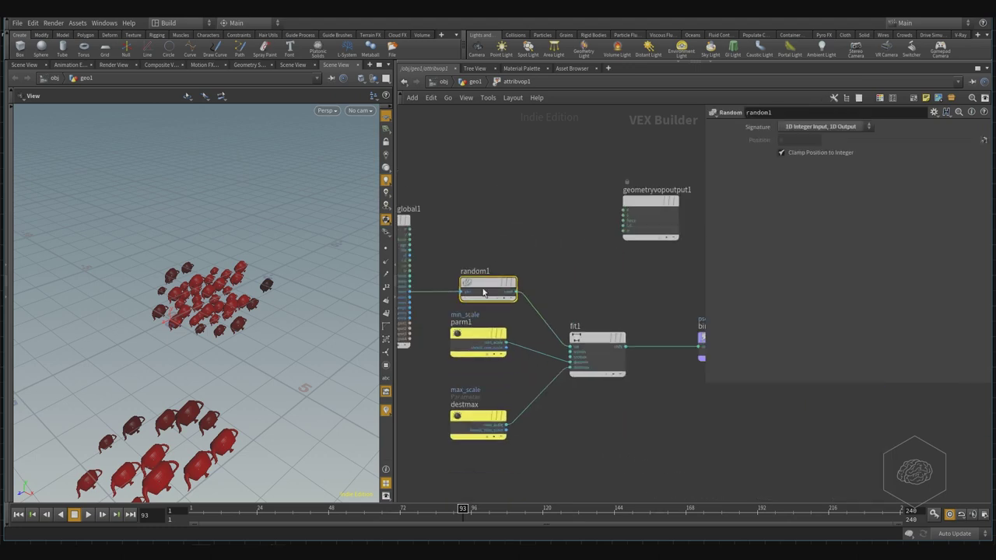
# Inspect fit1 and the min_scale and max_scale parameter nodes that feed its destination range
pyautogui.scroll(2, 564, 222)
pyautogui.moveTo(574, 230); pyautogui.dragTo(570, 386)
pyautogui.moveTo(484, 257); pyautogui.dragTo(424, 336)
pyautogui.moveTo(459, 331); pyautogui.dragTo(444, 403)
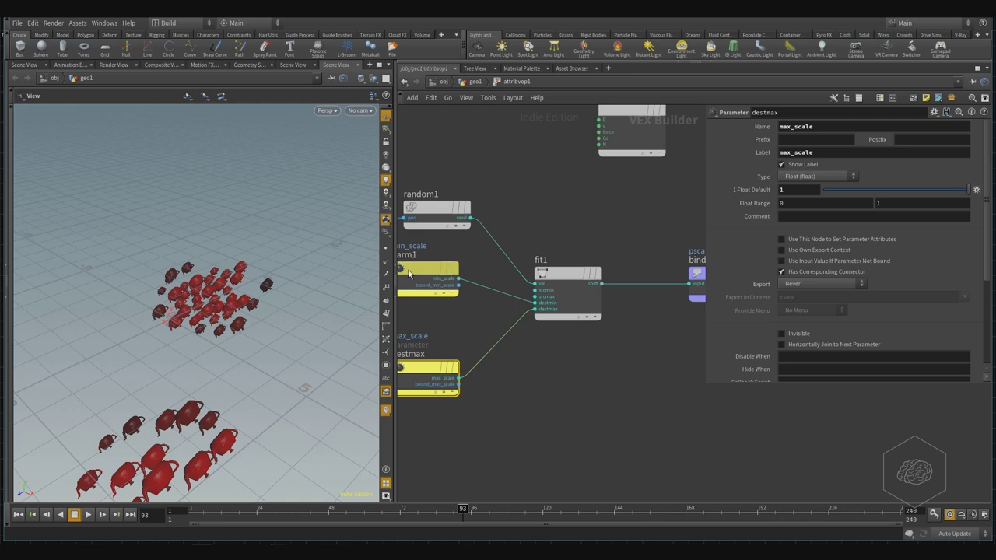
# Check how fit1 feeds the pscale bind1 node, and return to the geo1 network
pyautogui.moveTo(584, 215); pyautogui.dragTo(498, 215, button='middle')
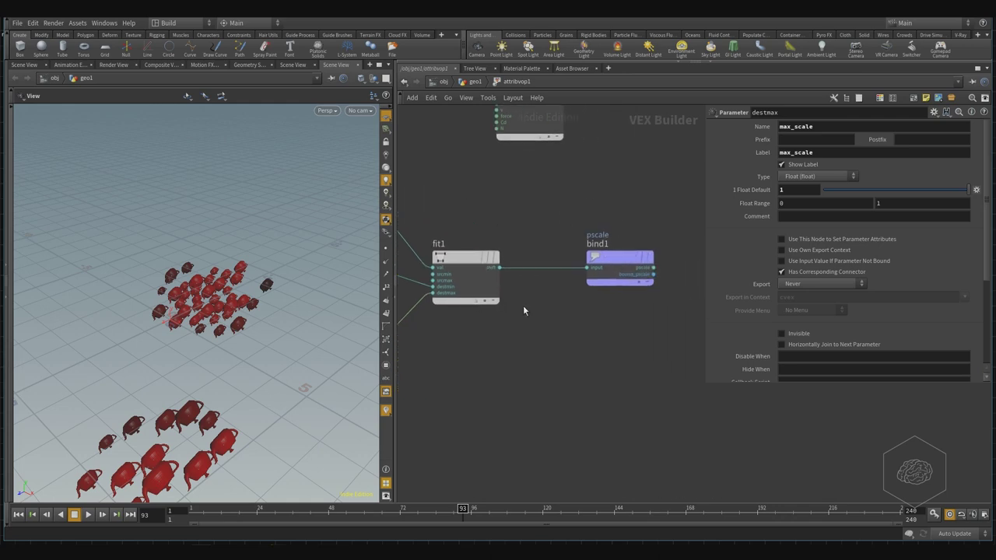
pyautogui.moveTo(564, 291); pyautogui.dragTo(588, 334, button='middle')
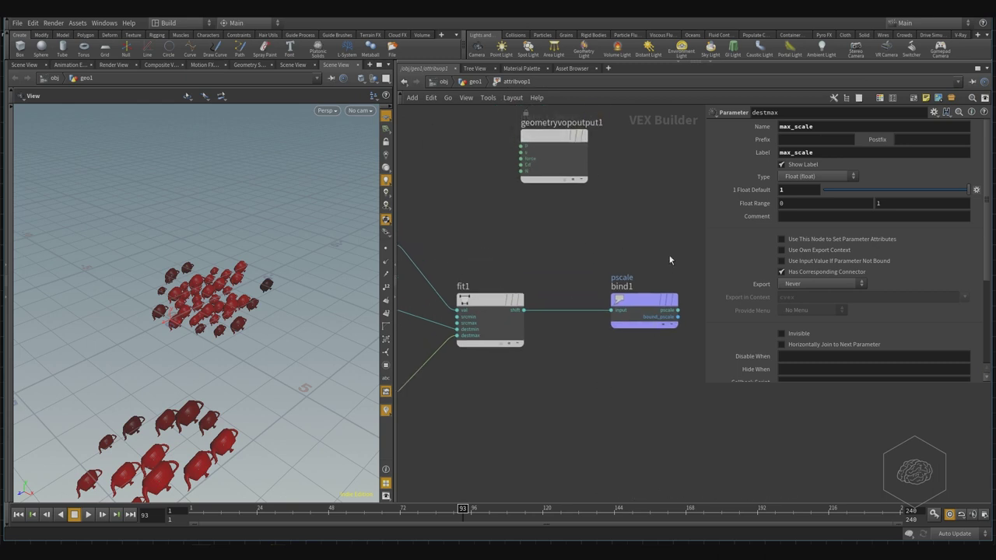
pyautogui.moveTo(678, 206); pyautogui.dragTo(585, 498)
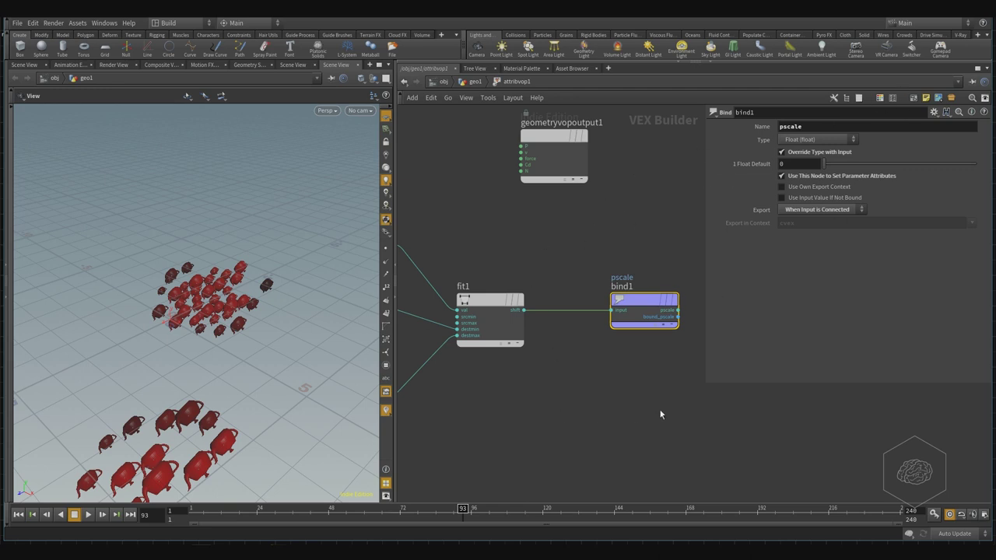
pyautogui.moveTo(566, 246); pyautogui.dragTo(600, 304, button='middle')
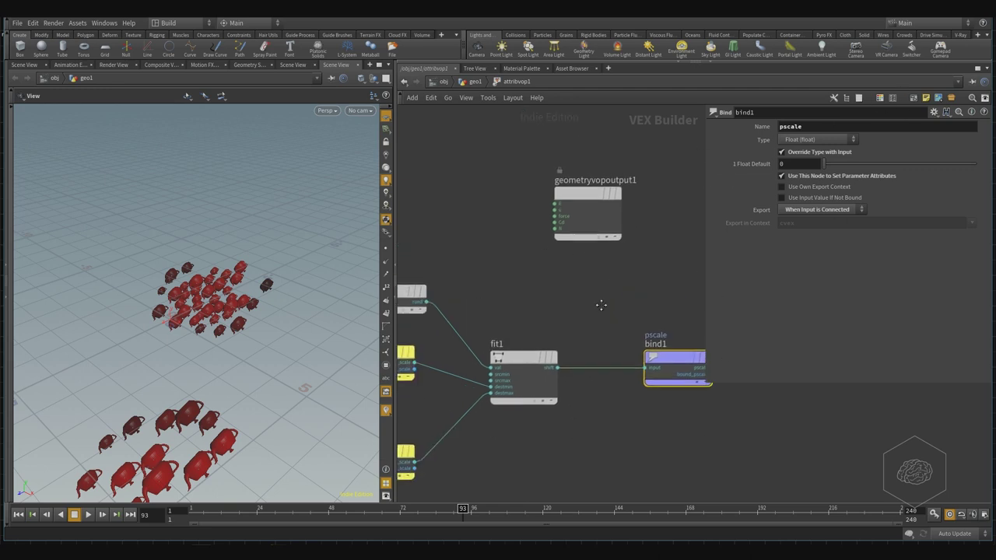
pyautogui.click(475, 81)
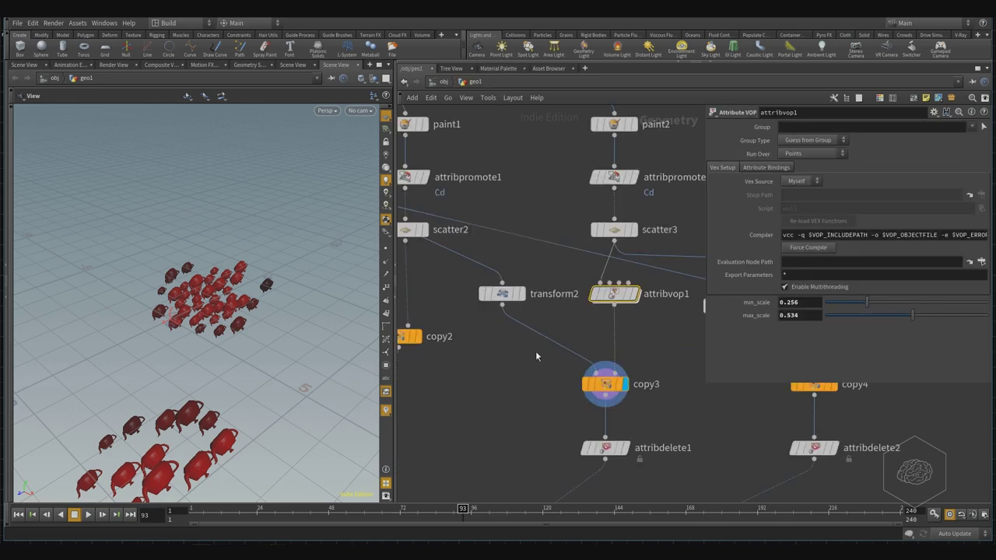
# Review copy3's template point attribute settings and display attribdelete1 to show the teapots without point color
pyautogui.moveTo(614, 389)
pyautogui.moveTo(704, 346); pyautogui.dragTo(550, 415)
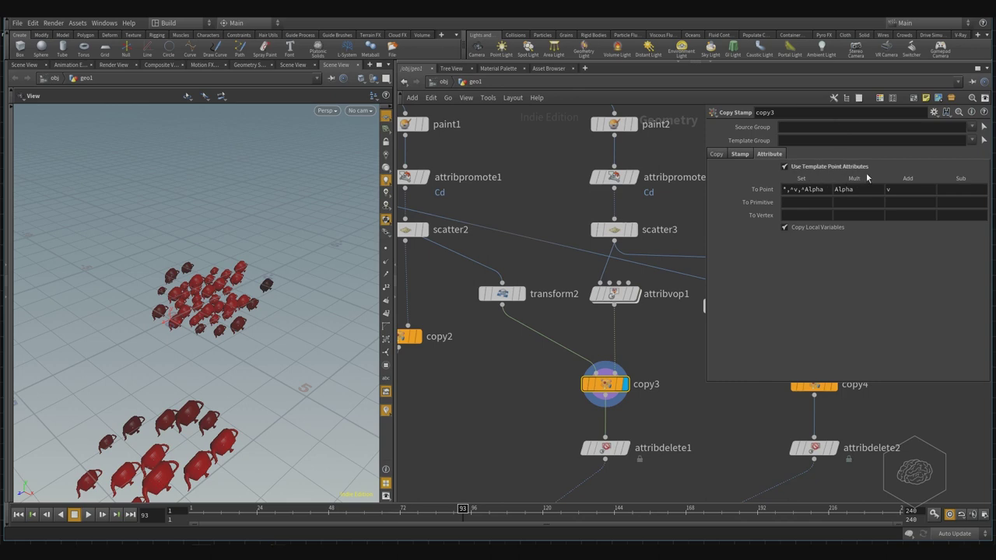
pyautogui.moveTo(661, 447); pyautogui.dragTo(651, 310, button='middle')
pyautogui.moveTo(648, 294); pyautogui.dragTo(481, 356)
pyautogui.moveTo(564, 322)
pyautogui.click(590, 297)
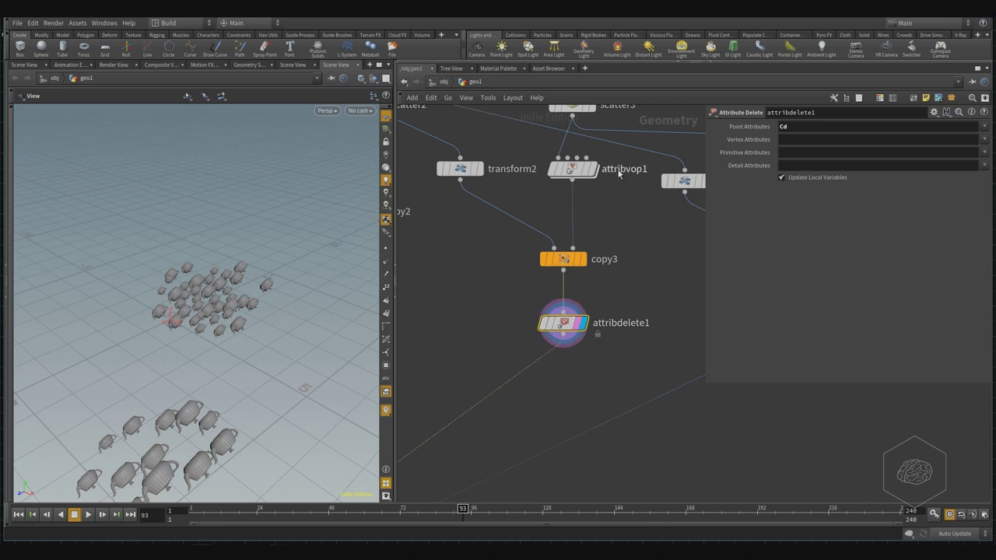
pyautogui.moveTo(510, 390); pyautogui.dragTo(515, 463, button='middle')
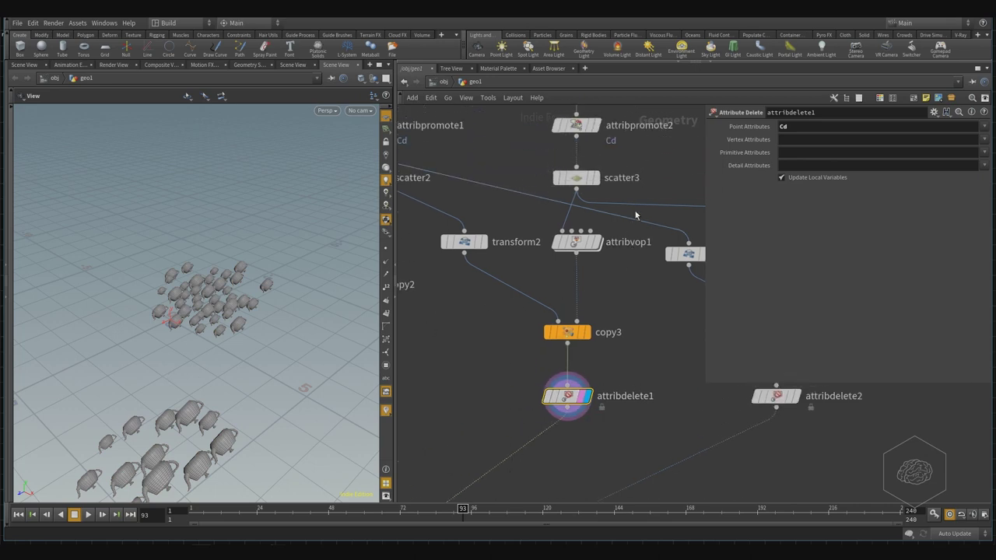
# Trace scatter3's branches to attribvop1 and attribwrangle1, and open attribwrangle1's settings
pyautogui.moveTo(638, 204); pyautogui.dragTo(610, 340, button='middle')
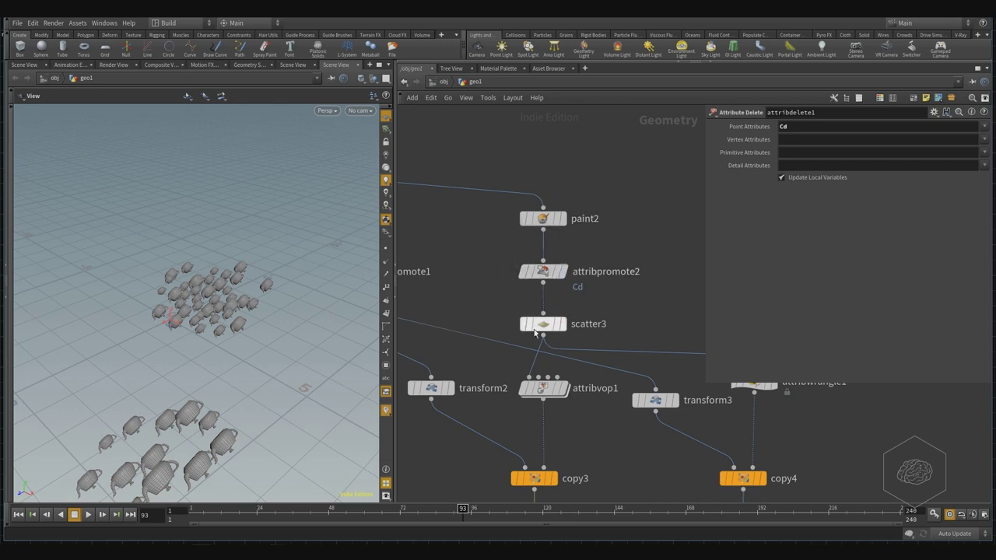
pyautogui.moveTo(572, 316)
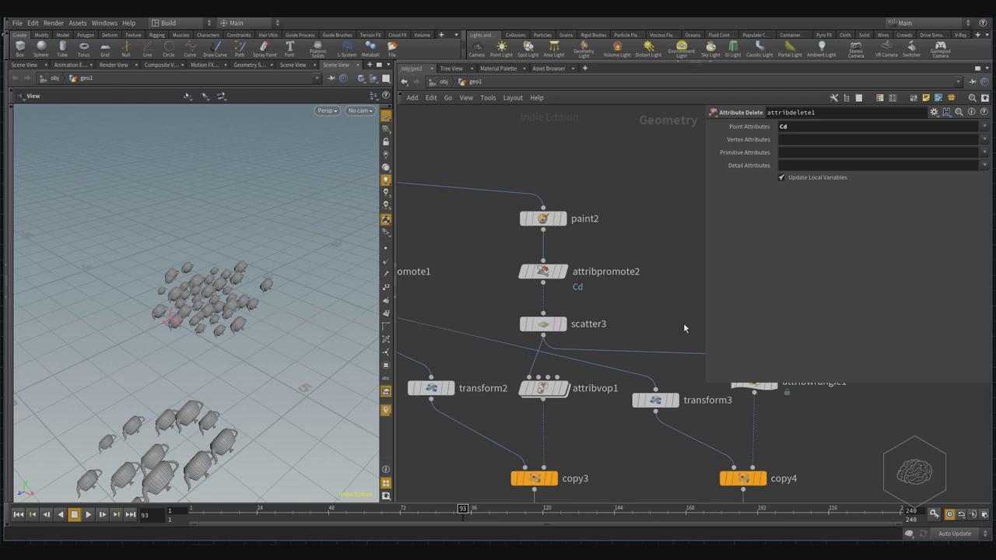
pyautogui.moveTo(683, 328); pyautogui.dragTo(544, 151, button='middle')
pyautogui.moveTo(564, 224); pyautogui.dragTo(591, 246, button='middle')
pyautogui.moveTo(669, 175); pyautogui.dragTo(533, 243)
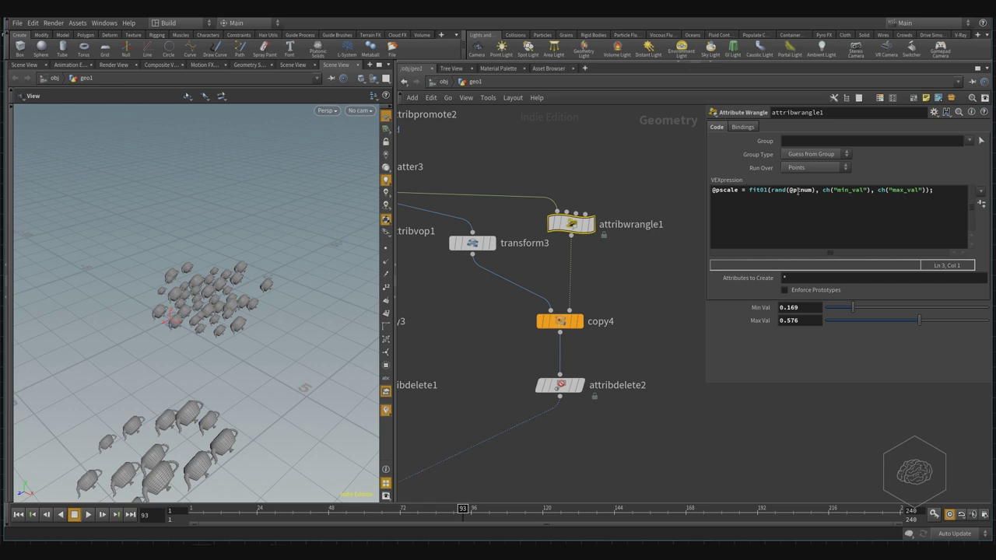
# Examine the min_val and max_val channels in attribwrangle1's pscale expression and the options available for its parameters
pyautogui.moveTo(826, 190); pyautogui.dragTo(848, 191)
pyautogui.click(845, 198)
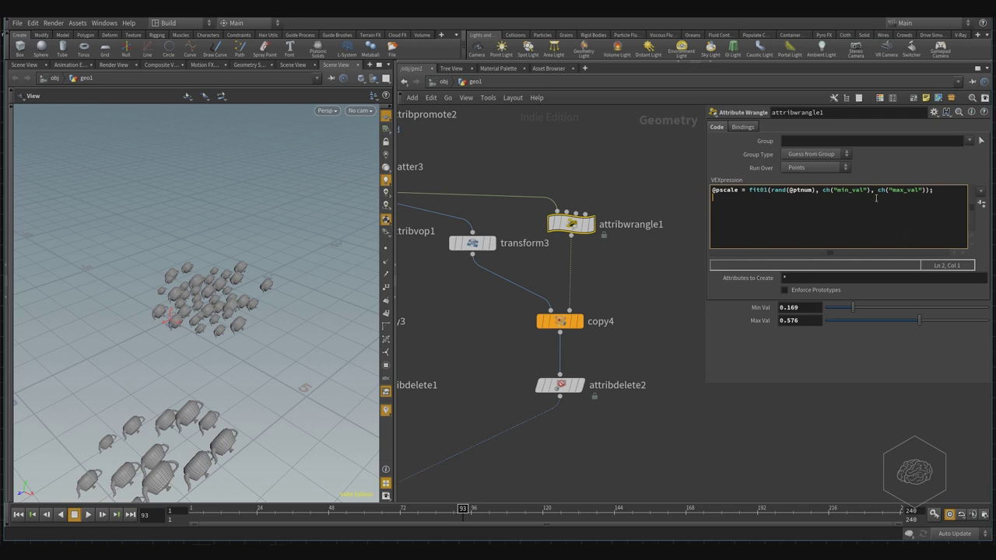
pyautogui.rightClick(980, 205)
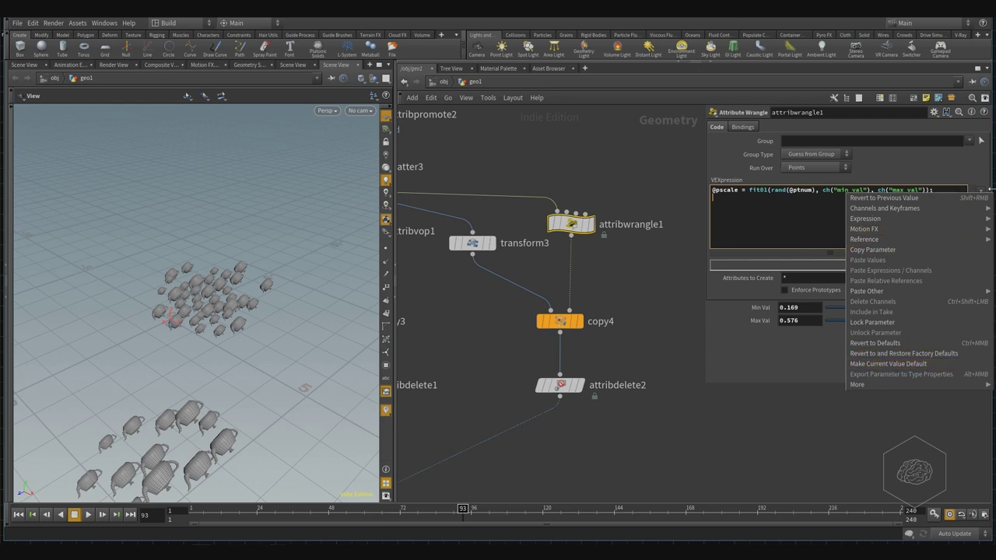
pyautogui.click(825, 342)
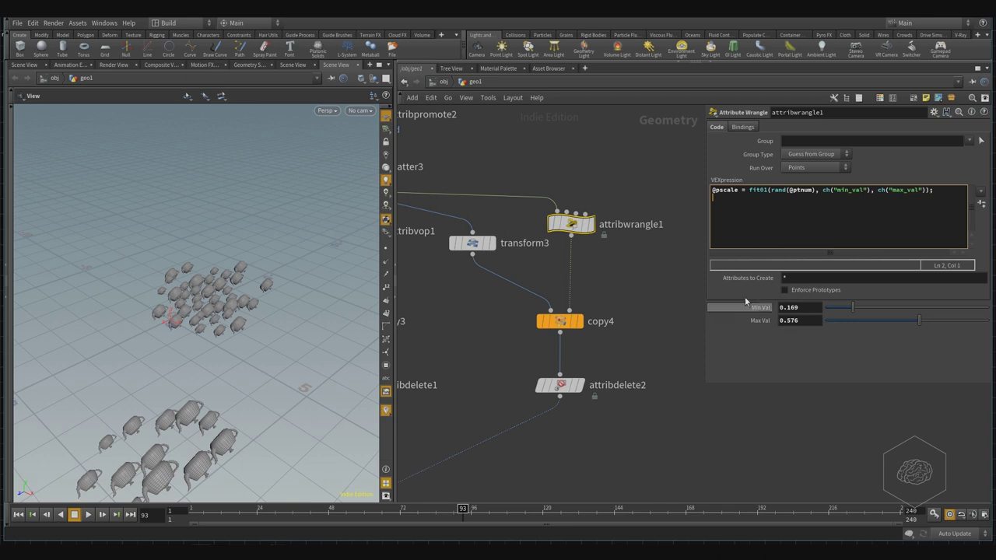
# Review attribvop1's min_scale and max_scale parameters for comparison with attribwrangle1
pyautogui.moveTo(465, 319); pyautogui.dragTo(626, 354, button='middle')
pyautogui.click(541, 276)
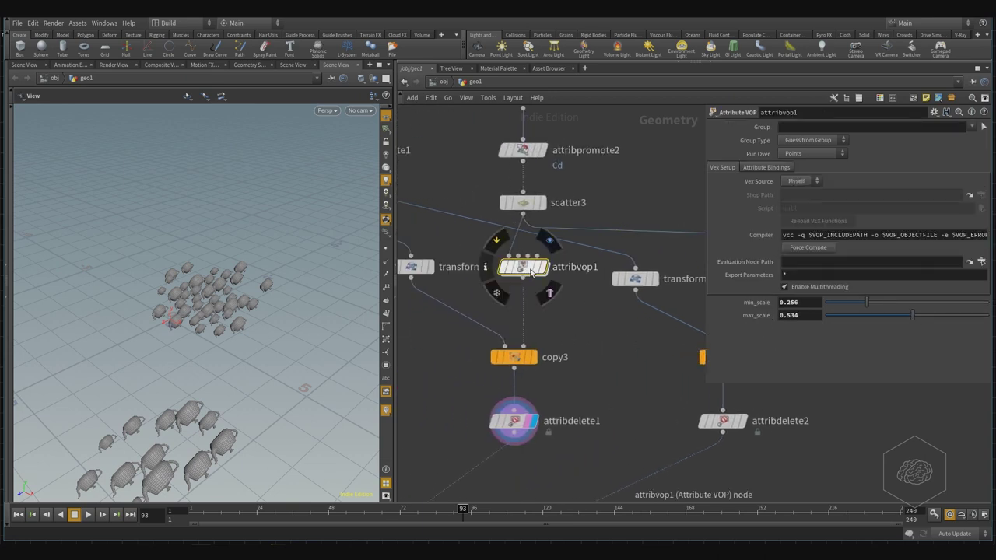
pyautogui.moveTo(624, 351); pyautogui.dragTo(473, 348, button='middle')
# Check copy4's template point attributes and display its result, followed by attribdelete2 to show the teapots without point color
pyautogui.click(585, 356)
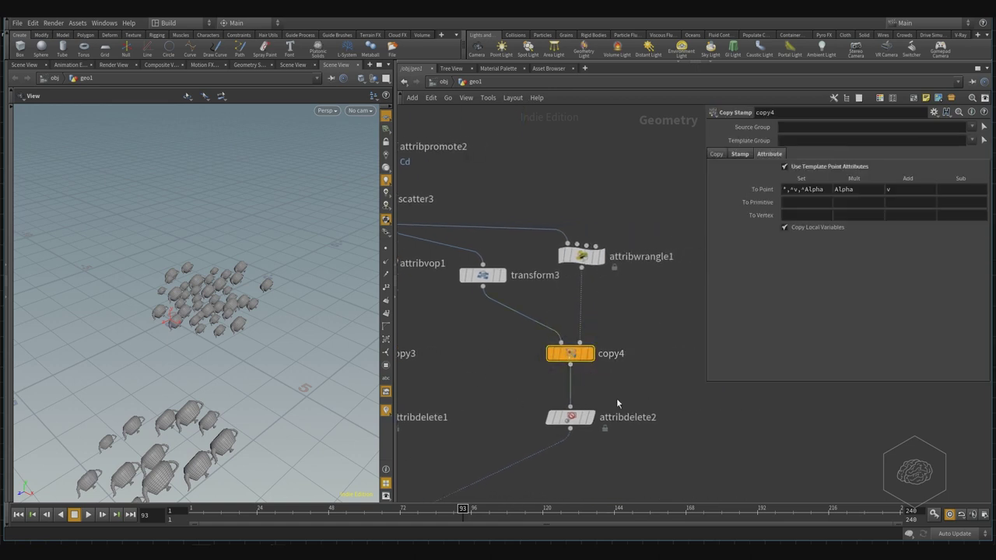
pyautogui.click(585, 356)
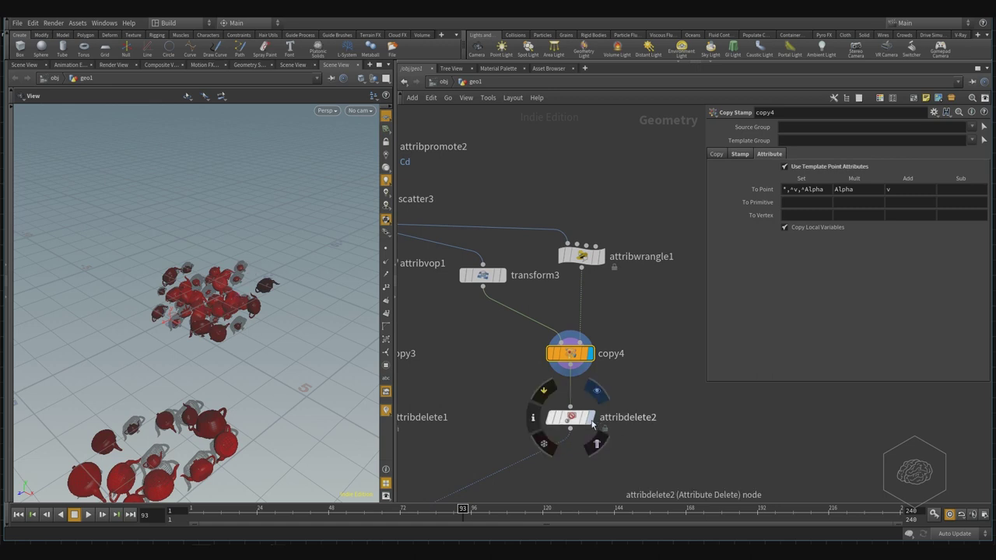
pyautogui.click(589, 418)
pyautogui.click(573, 425)
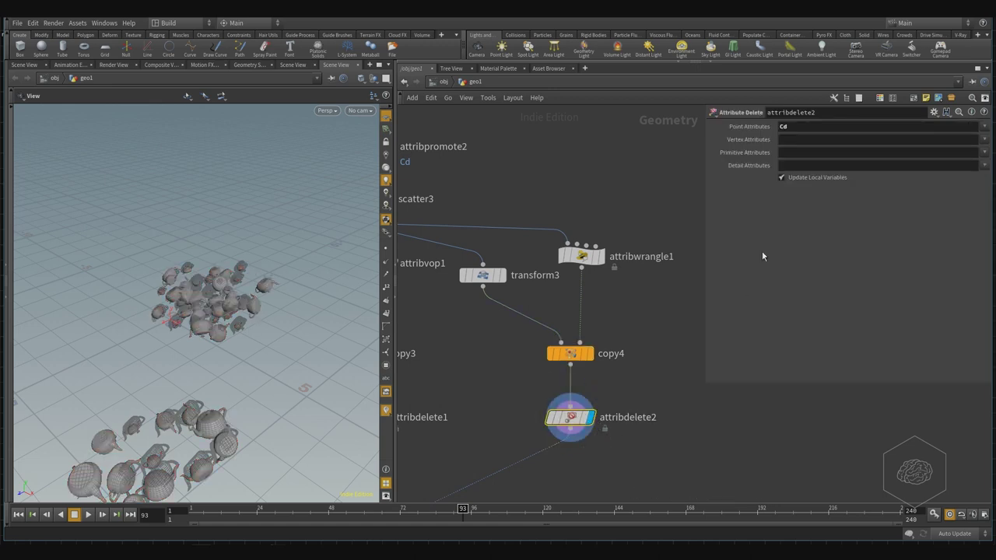
# Duplicate the copytopoints1 node, keeping its input connections from convert1 and scatter1
pyautogui.moveTo(611, 460); pyautogui.dragTo(731, 339, button='middle')
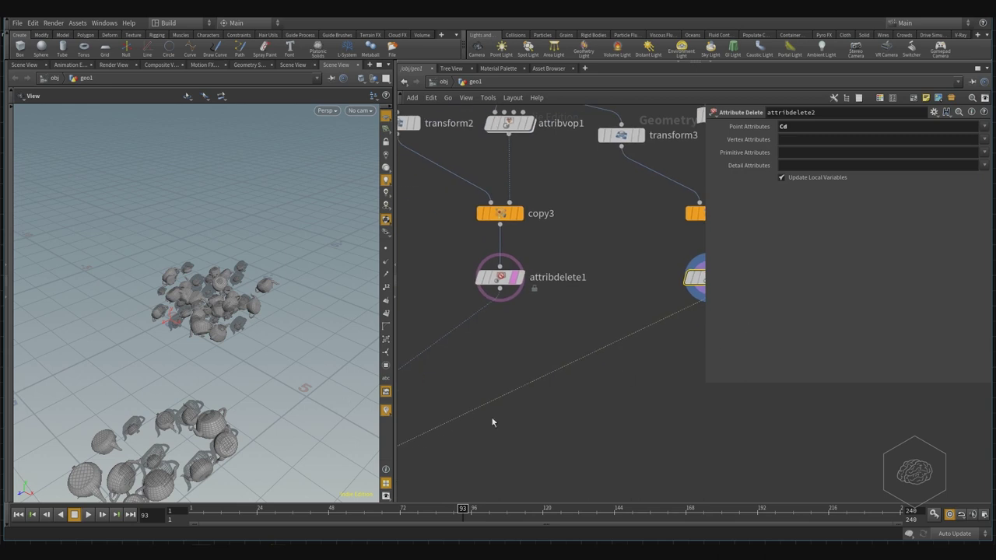
pyautogui.moveTo(503, 425); pyautogui.dragTo(651, 329, button='middle')
pyautogui.scroll(-3, 534, 392)
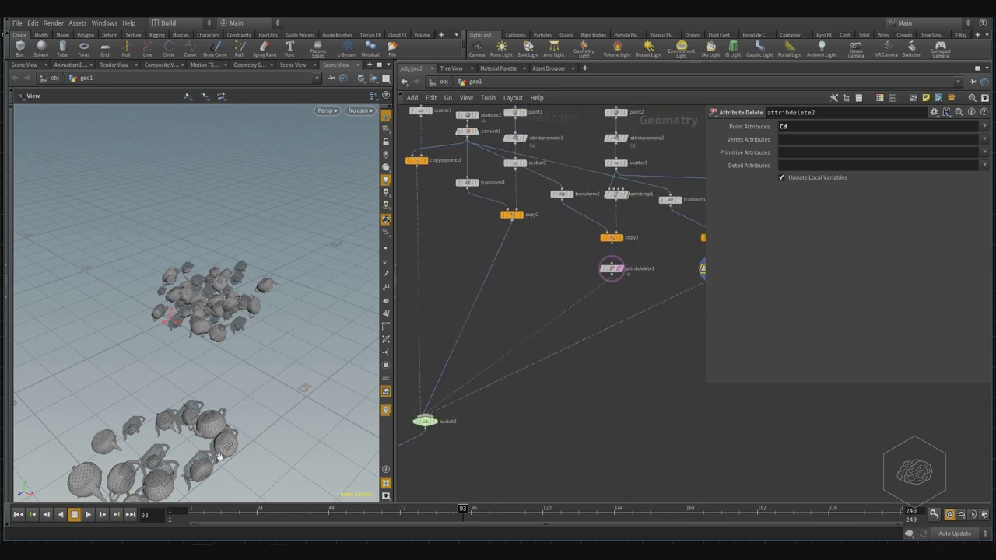
pyautogui.moveTo(510, 444); pyautogui.dragTo(645, 381, button='middle')
pyautogui.scroll(3, 459, 459)
pyautogui.moveTo(536, 202); pyautogui.dragTo(578, 438, button='middle')
pyautogui.scroll(-4, 578, 420)
pyautogui.scroll(5, 628, 336)
pyautogui.moveTo(589, 362); pyautogui.dragTo(510, 315)
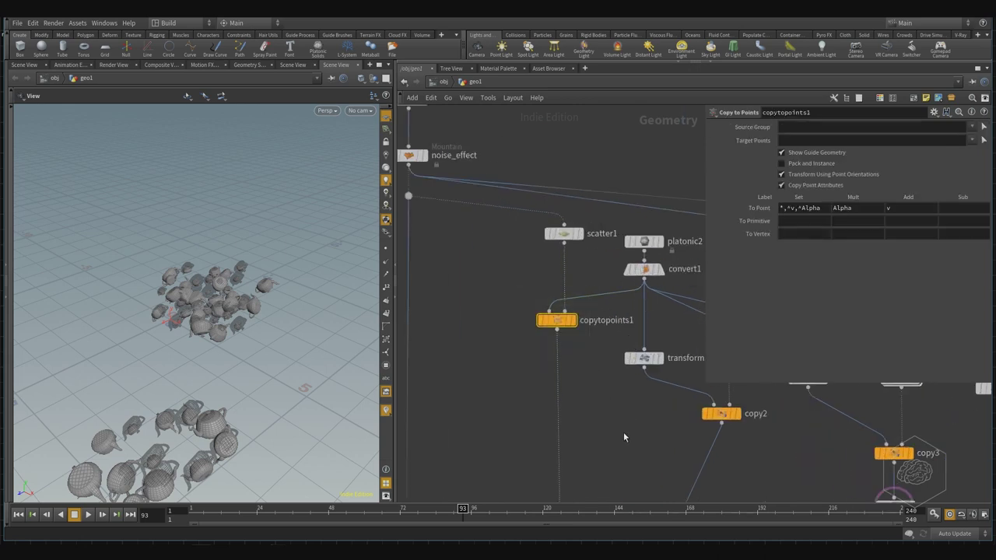
pyautogui.moveTo(645, 444); pyautogui.dragTo(581, 329, button='middle')
pyautogui.keyDown('alt'); pyautogui.moveTo(492, 210); pyautogui.dragTo(526, 322); pyautogui.keyUp('alt')
pyautogui.moveTo(560, 375); pyautogui.dragTo(486, 339, button='middle')
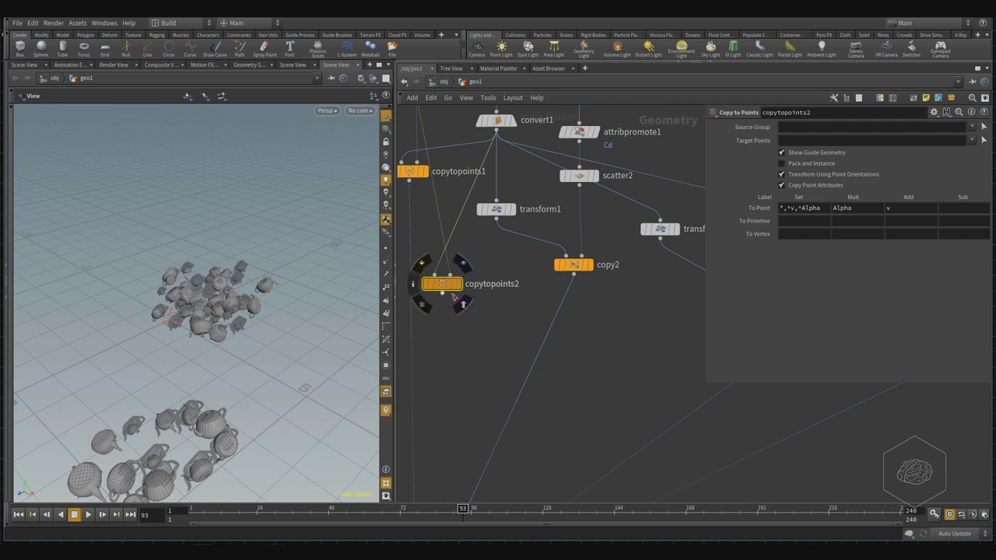
# Connect attribwrangle1 to the duplicated Copy to Points node's target input, place the node beyond attribdelete2, and display it
pyautogui.moveTo(451, 286); pyautogui.dragTo(899, 466)
pyautogui.moveTo(892, 416); pyautogui.dragTo(507, 398, button='middle')
pyautogui.click(536, 211)
pyautogui.click(535, 426)
pyautogui.moveTo(575, 414); pyautogui.dragTo(584, 311, button='middle')
pyautogui.moveTo(491, 335); pyautogui.dragTo(677, 341)
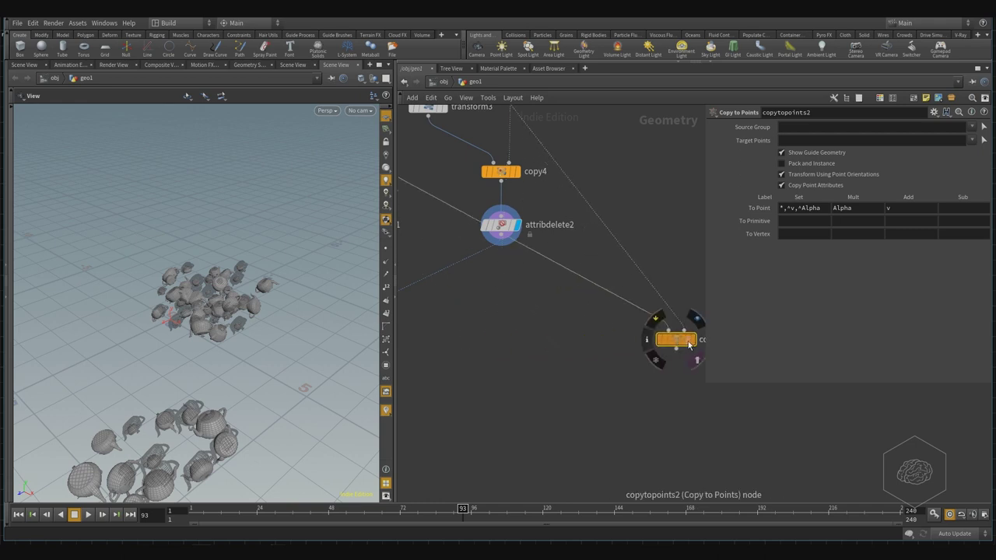
pyautogui.click(691, 340)
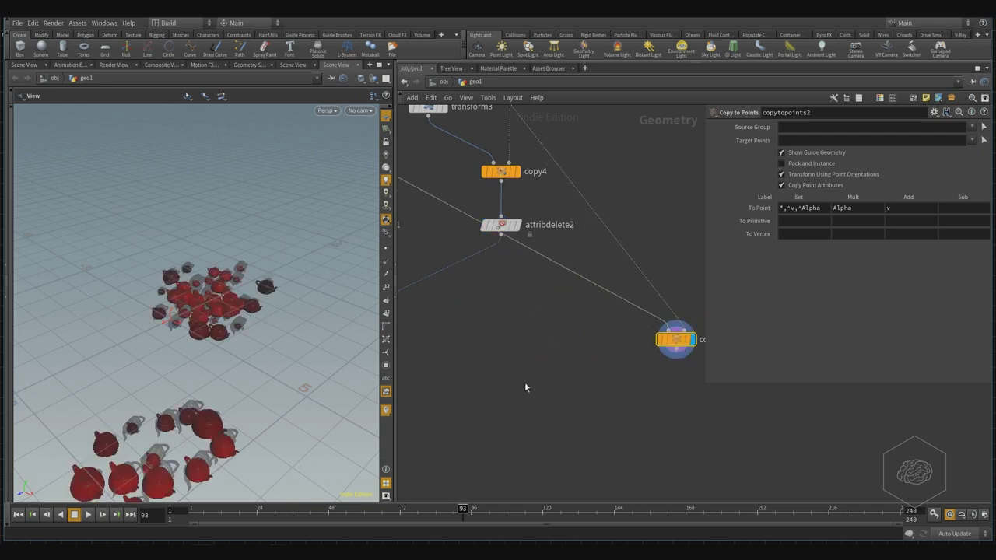
# Compare copy4's template point attribute settings with the To Point attribute fields of copytopoints2
pyautogui.scroll(-3, 602, 397)
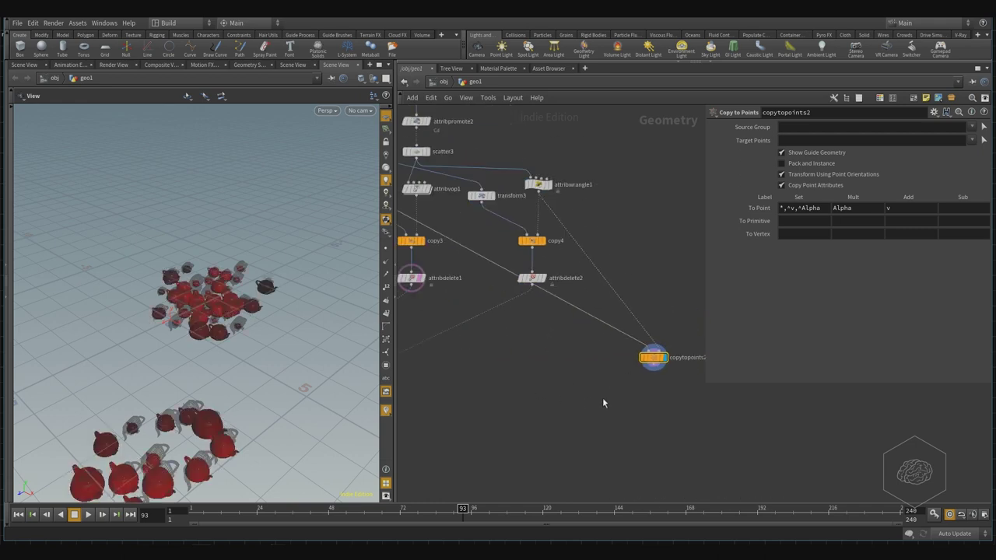
pyautogui.moveTo(559, 360); pyautogui.dragTo(591, 392, button='middle')
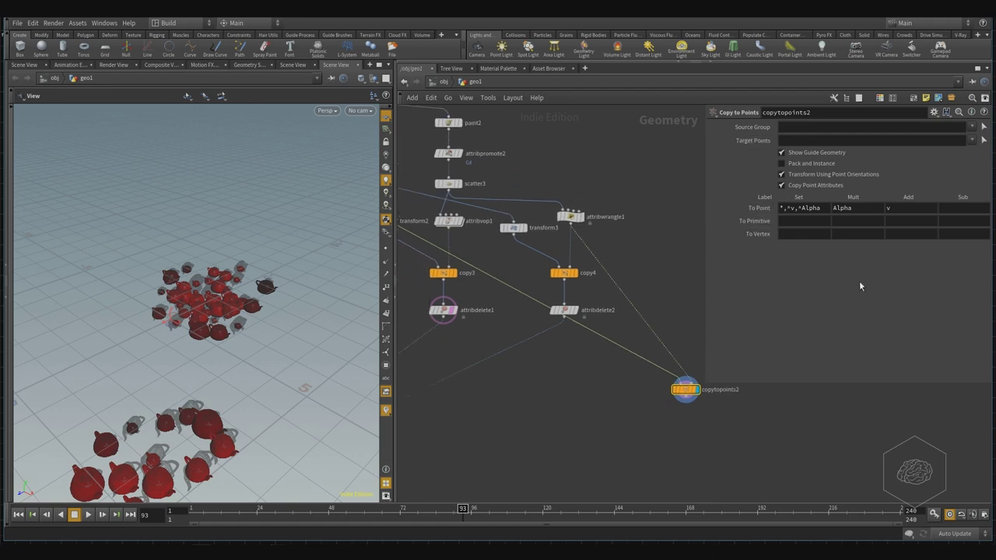
pyautogui.click(568, 273)
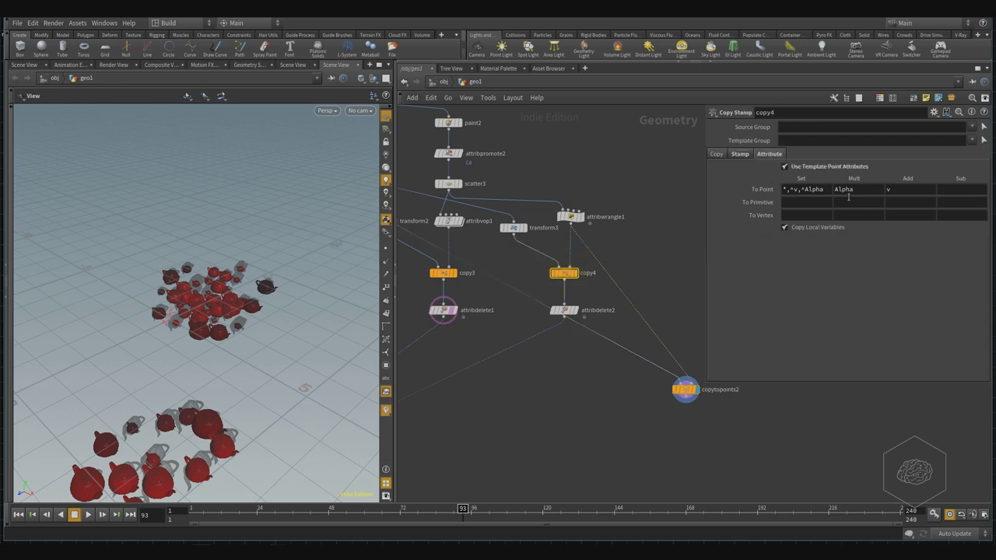
pyautogui.click(684, 389)
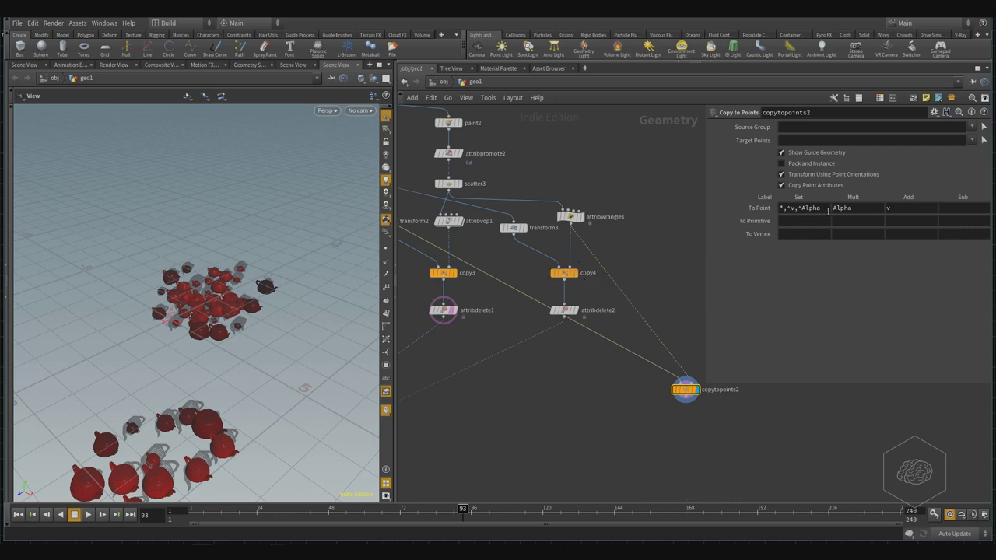
pyautogui.moveTo(827, 209); pyautogui.dragTo(695, 223)
pyautogui.click(833, 311)
pyautogui.moveTo(802, 207); pyautogui.dragTo(796, 208)
pyautogui.click(790, 208)
pyautogui.moveTo(789, 209); pyautogui.dragTo(860, 211)
# Return to the merge1 display and move the platonic1 and copy1 nodes beside base_plane_grid
pyautogui.moveTo(683, 434); pyautogui.dragTo(609, 397, button='middle')
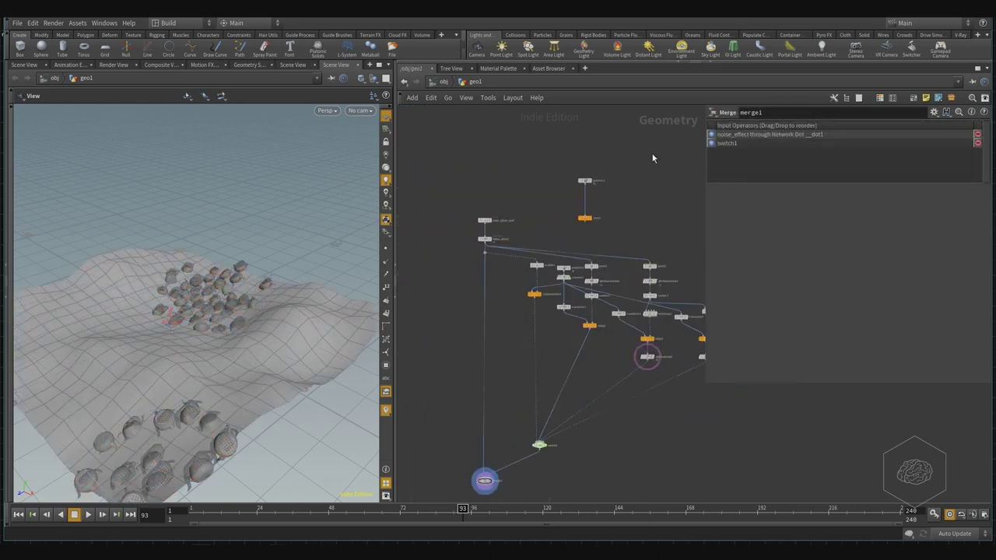
pyautogui.moveTo(653, 154); pyautogui.dragTo(572, 225)
pyautogui.moveTo(560, 202); pyautogui.dragTo(629, 155, button='middle')
pyautogui.moveTo(657, 172); pyautogui.dragTo(459, 277)
# Review copy1's Copy and Transform settings and the layout of the whole copy network
pyautogui.scroll(3, 514, 213)
pyautogui.moveTo(505, 253); pyautogui.dragTo(514, 216, button='middle')
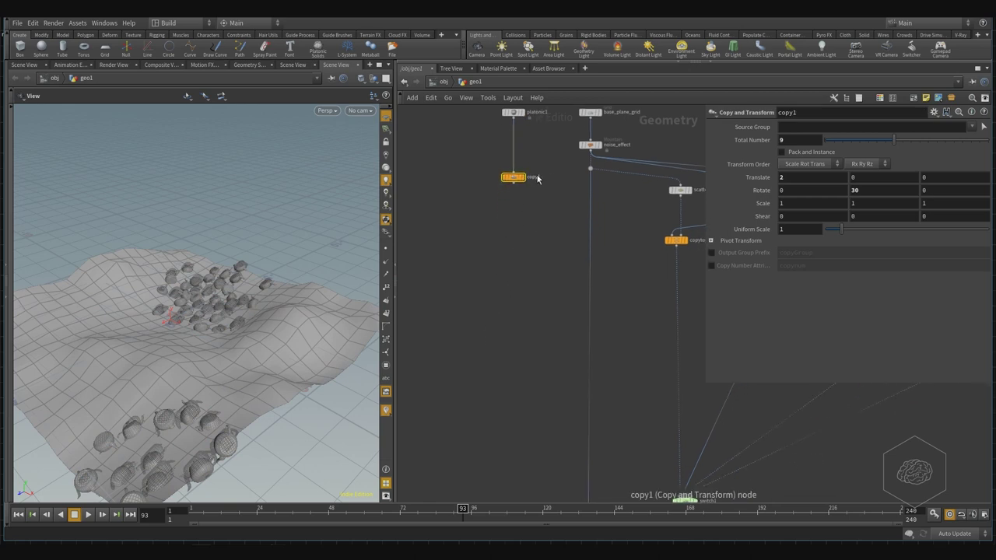
pyautogui.scroll(-2, 522, 191)
pyautogui.scroll(-2, 517, 206)
pyautogui.moveTo(517, 207); pyautogui.dragTo(452, 221, button='middle')
pyautogui.scroll(-2, 454, 224)
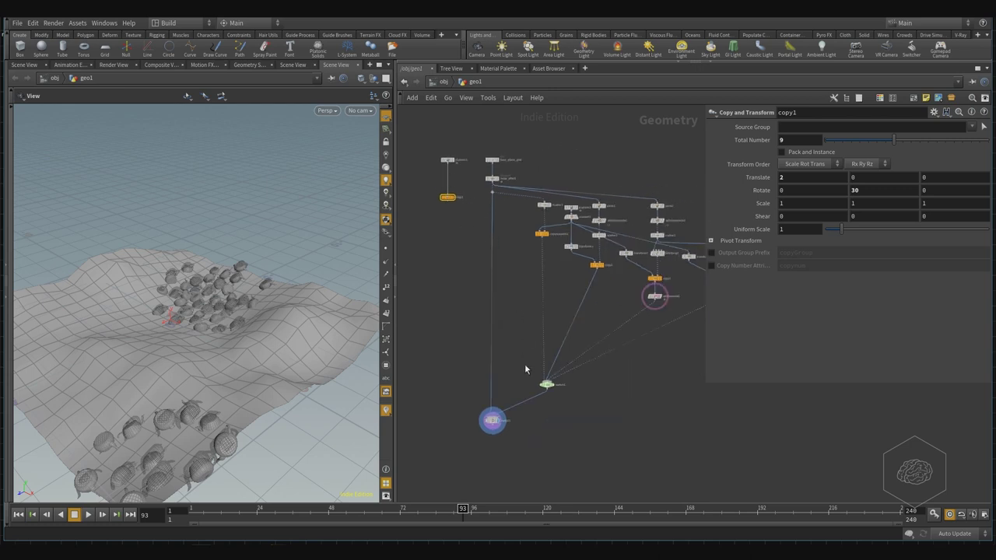